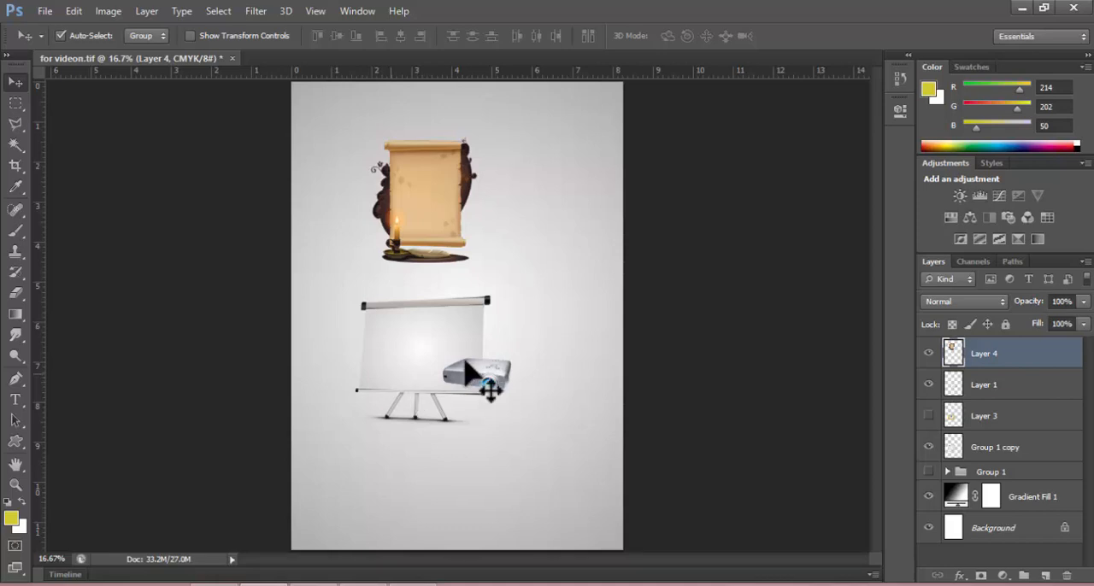
Reposition the parchment scroll, the projection screen and the projector on the gradient page, keeping the scroll above the other two.
click(45, 12)
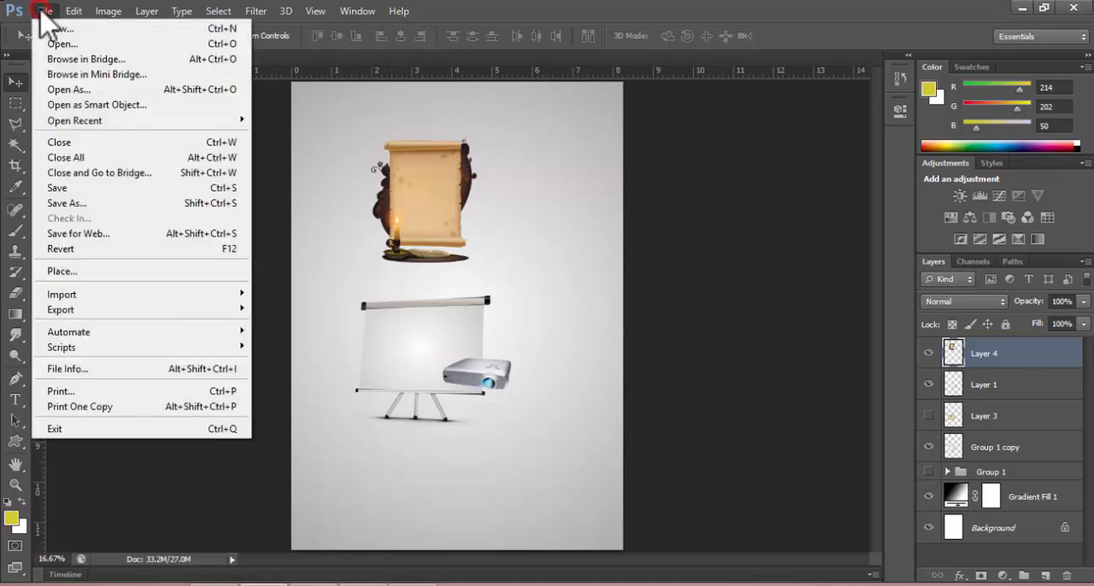
click(489, 246)
drag(425, 208, 459, 199)
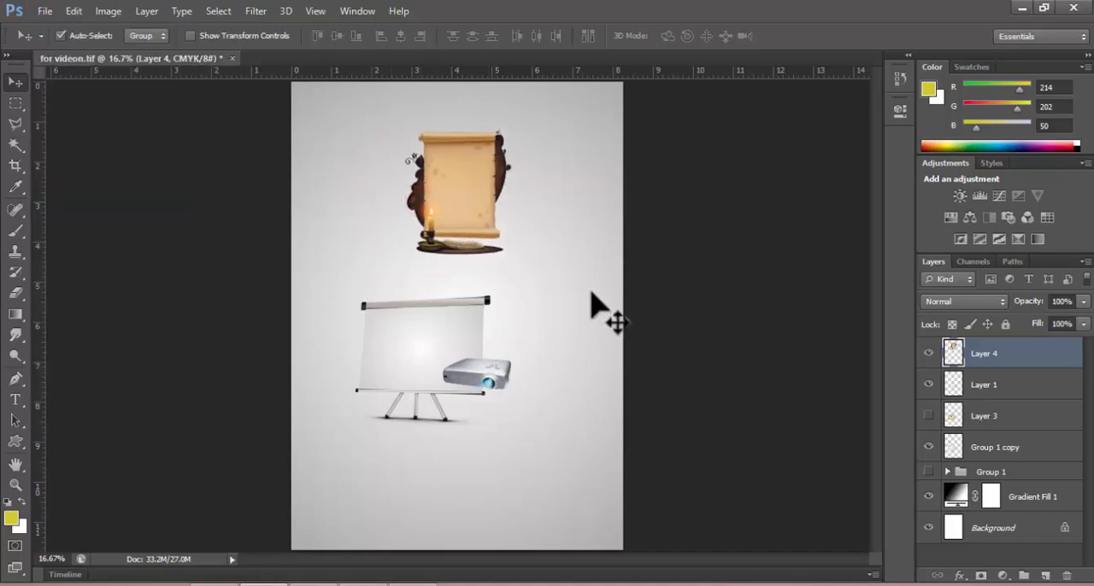
mouse_move(441, 315)
mouse_down()
mouse_move(501, 313)
mouse_move(442, 328)
mouse_up()
drag(468, 372, 519, 395)
click(427, 362)
drag(418, 349, 427, 319)
drag(521, 403, 489, 376)
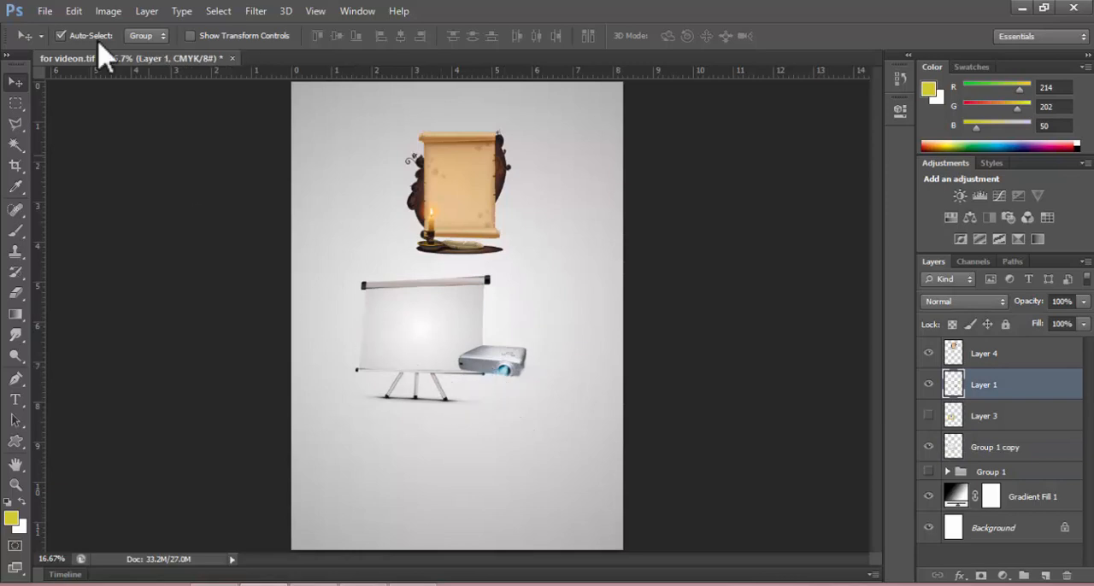
Check which file formats Save As offers for the for videon document, and leave without saving.
click(45, 12)
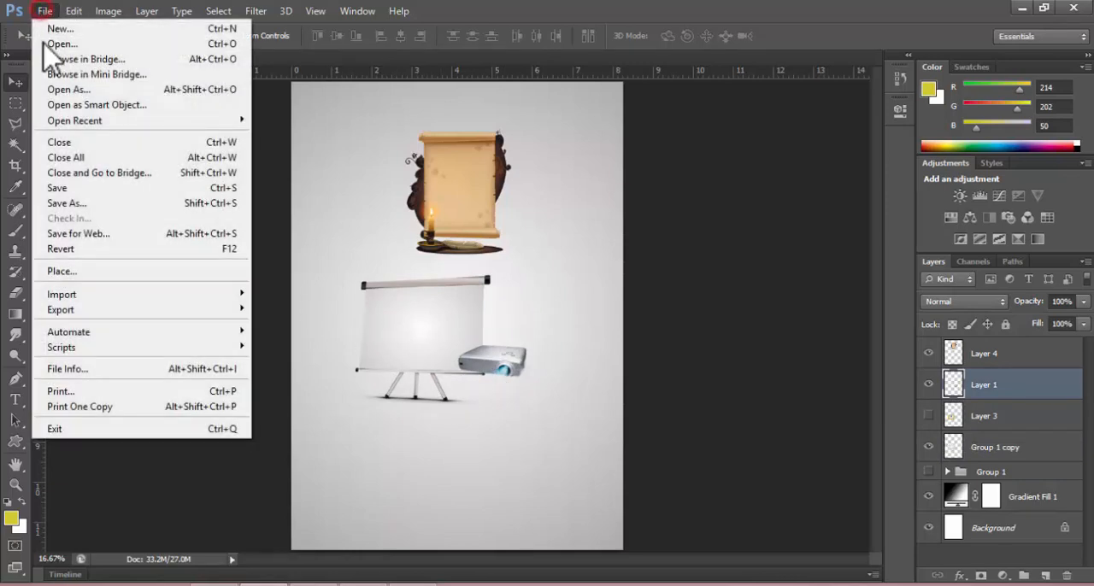
click(80, 205)
click(460, 334)
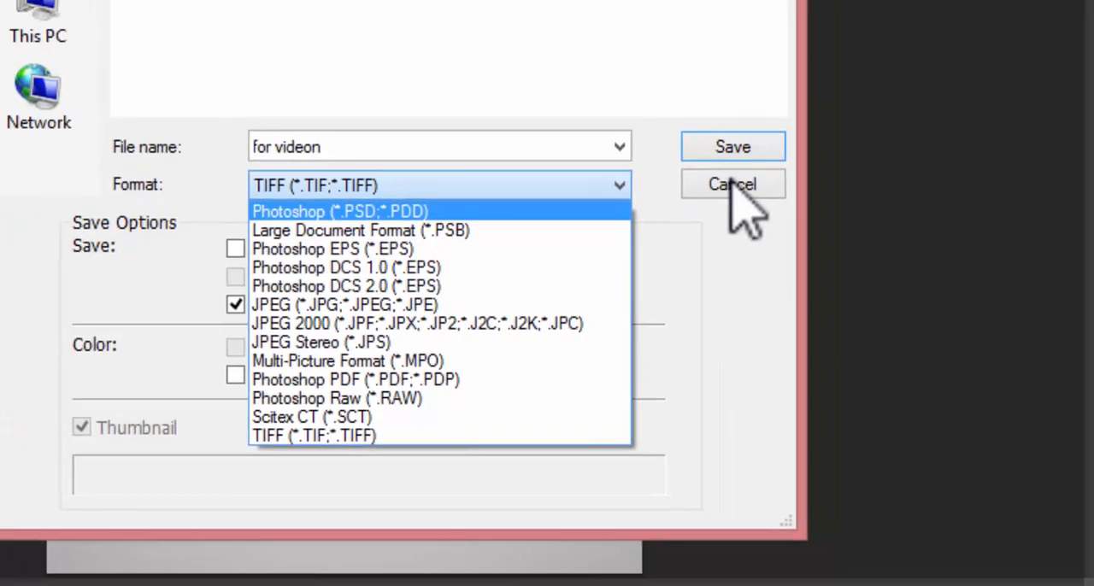
click(756, 62)
click(674, 325)
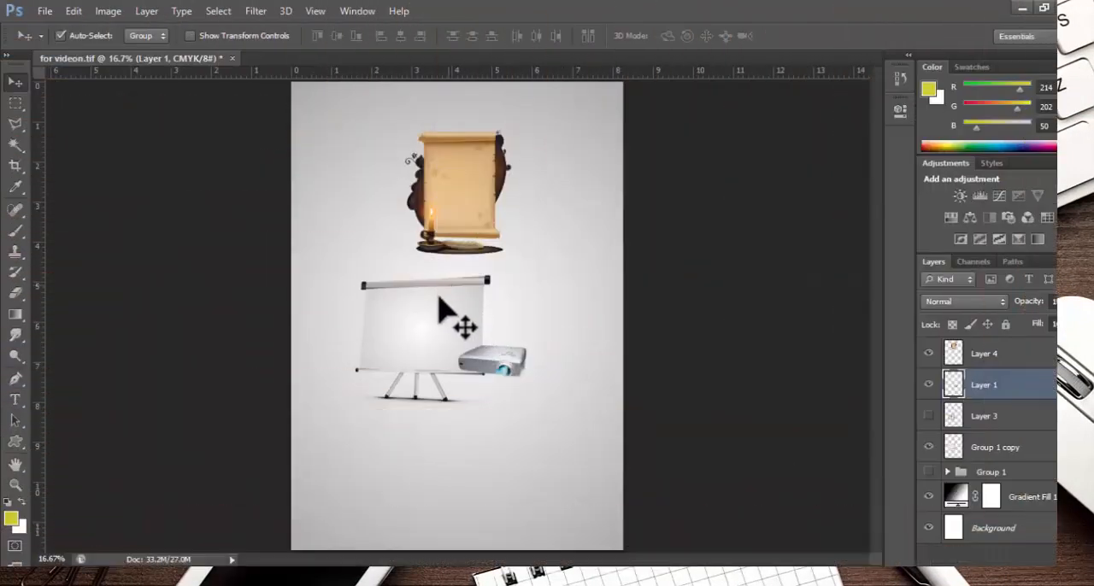
Shift the projection screen, the parchment scroll and the projector around the page, ending with the projector separated from the screen.
drag(452, 342, 440, 368)
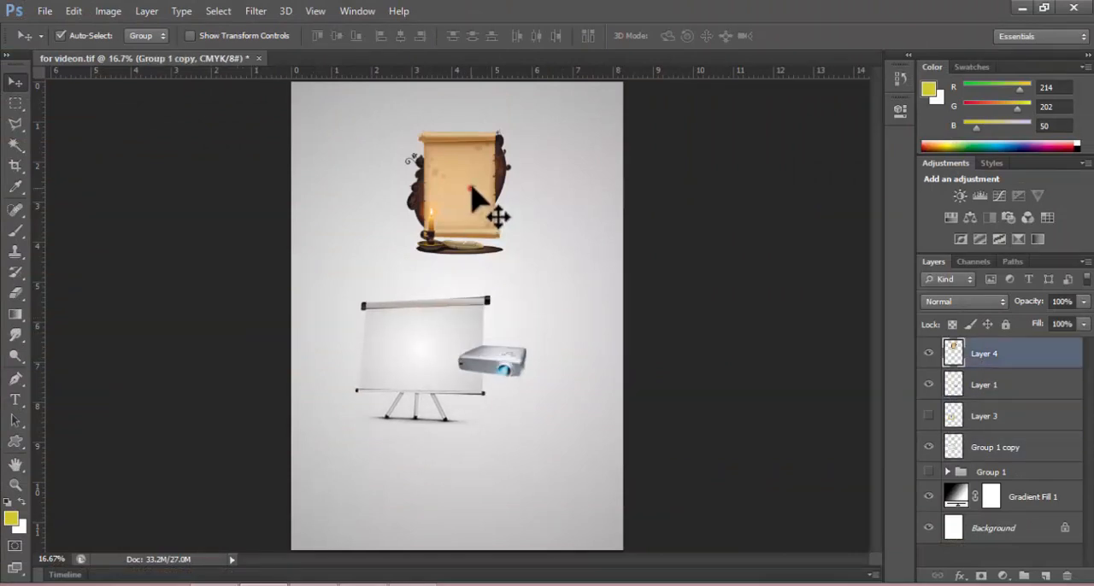
drag(496, 215, 504, 230)
drag(493, 362, 501, 372)
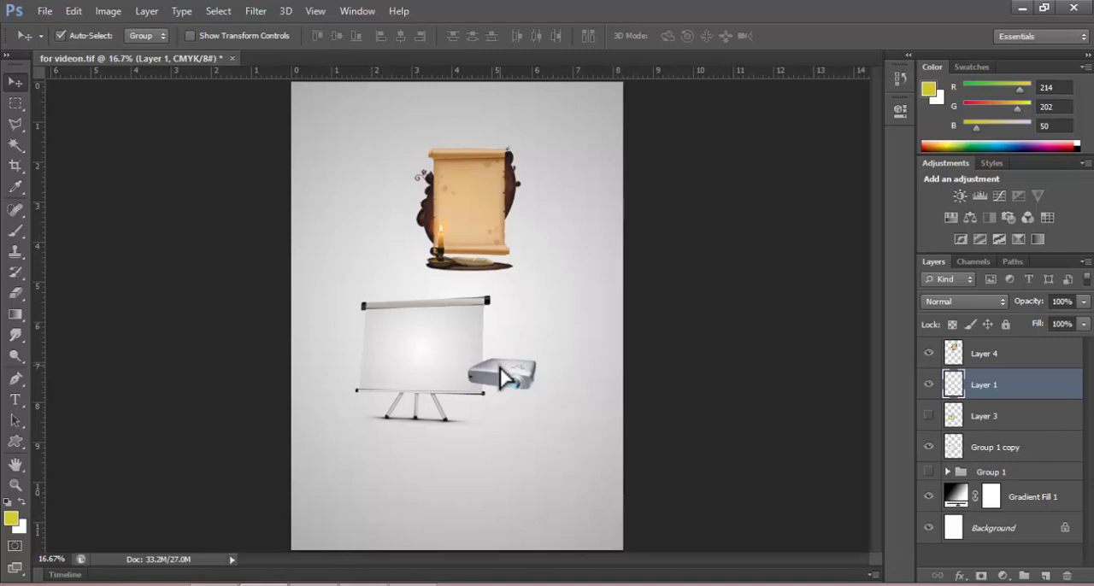
drag(476, 196, 468, 160)
drag(393, 341, 356, 280)
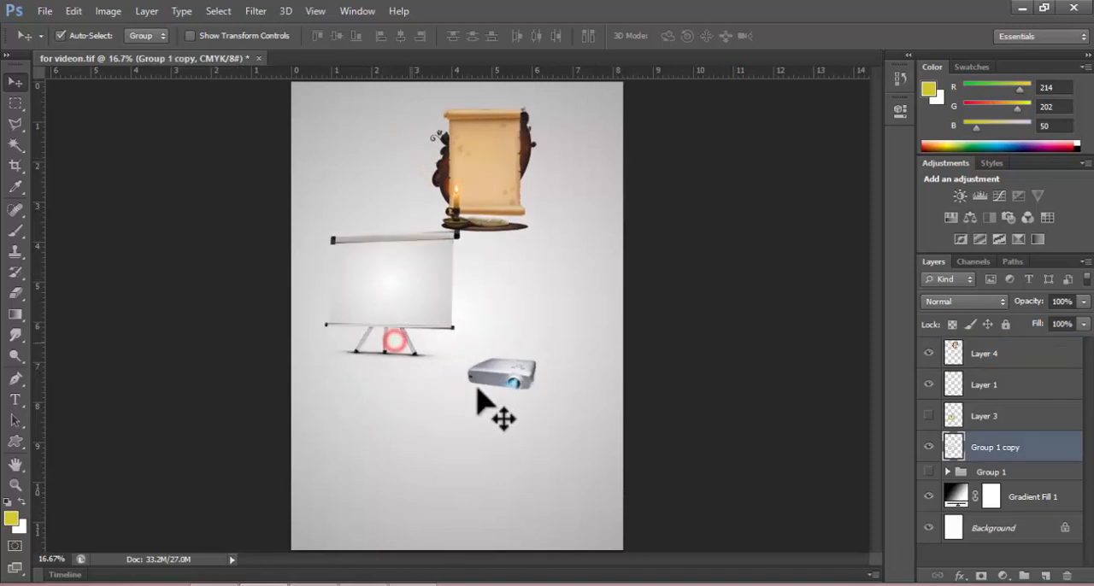
drag(501, 371, 552, 354)
drag(404, 297, 431, 359)
mouse_move(447, 182)
mouse_down()
mouse_move(468, 205)
mouse_move(443, 201)
mouse_up()
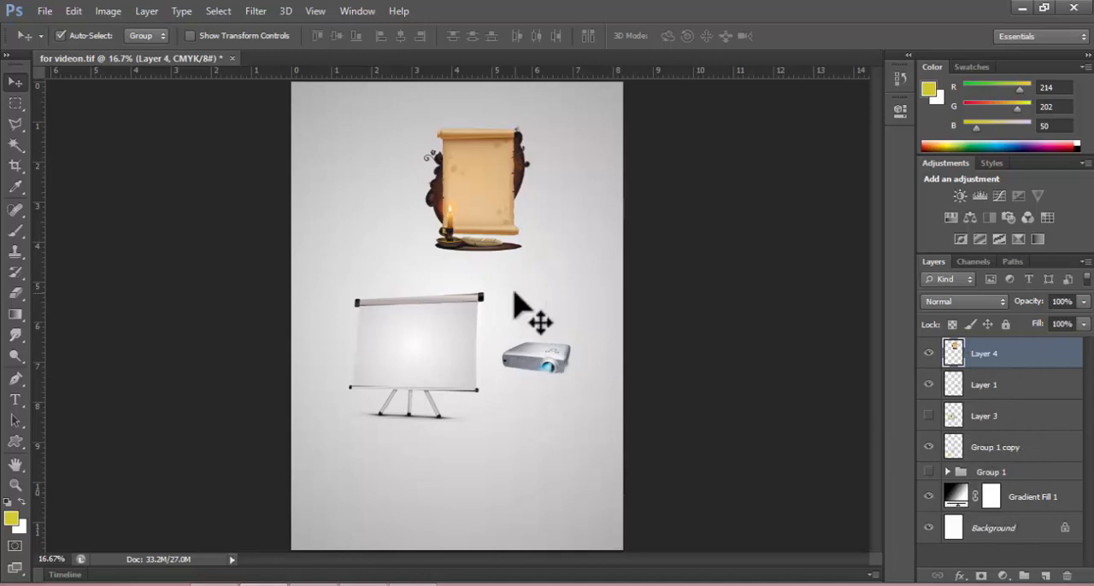
Place the scroll in the upper page, the projection screen beneath it, and the projector over the screen's lower corner.
drag(459, 191, 433, 187)
drag(392, 346, 417, 328)
drag(551, 374, 509, 376)
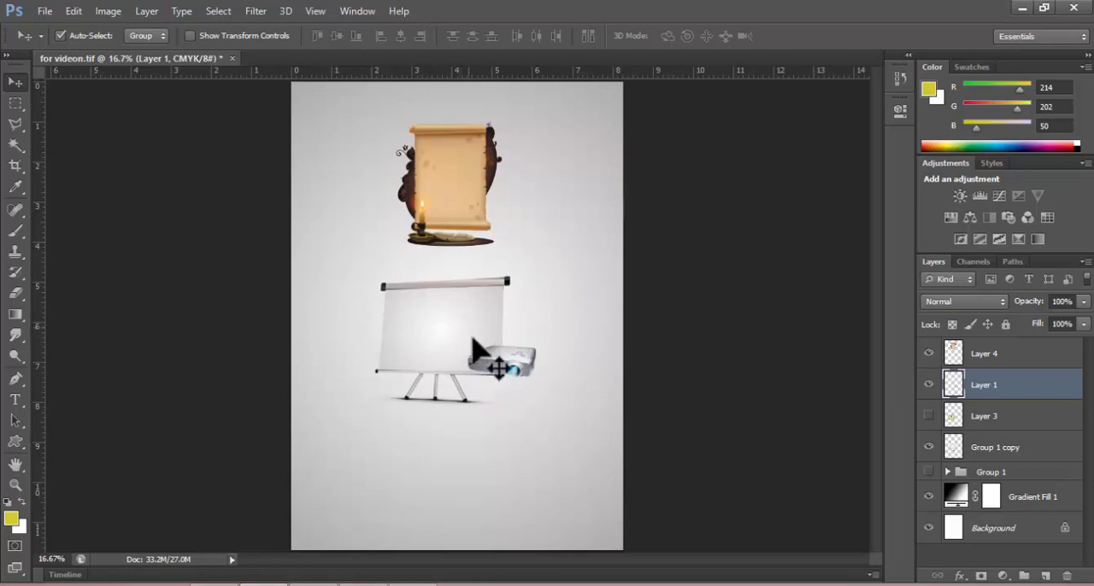
Group the projection screen and projector layers, and position the group just below the parchment scroll.
drag(451, 343, 458, 341)
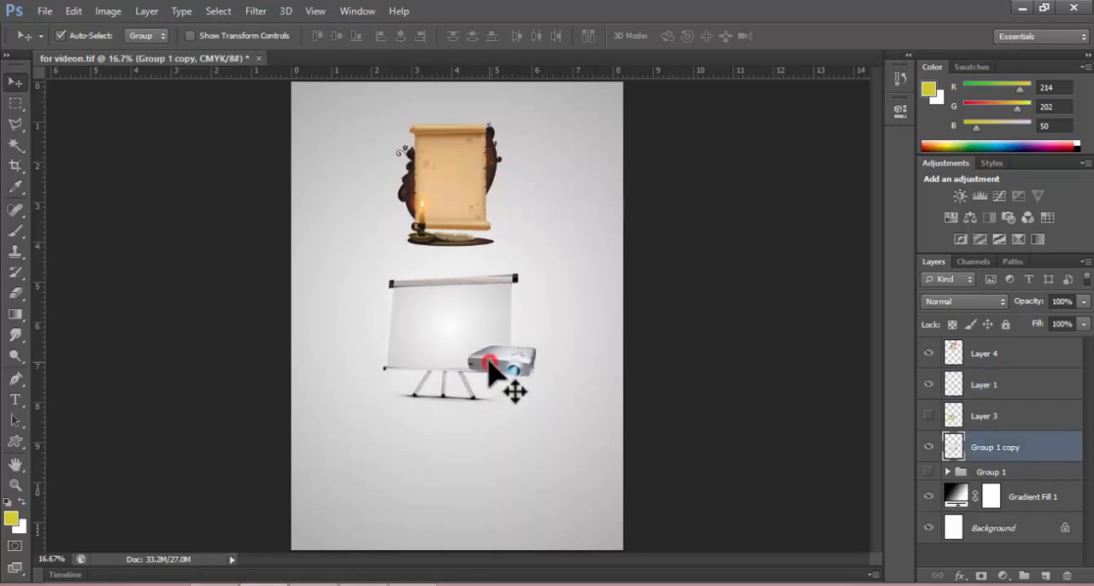
shift+click(492, 365)
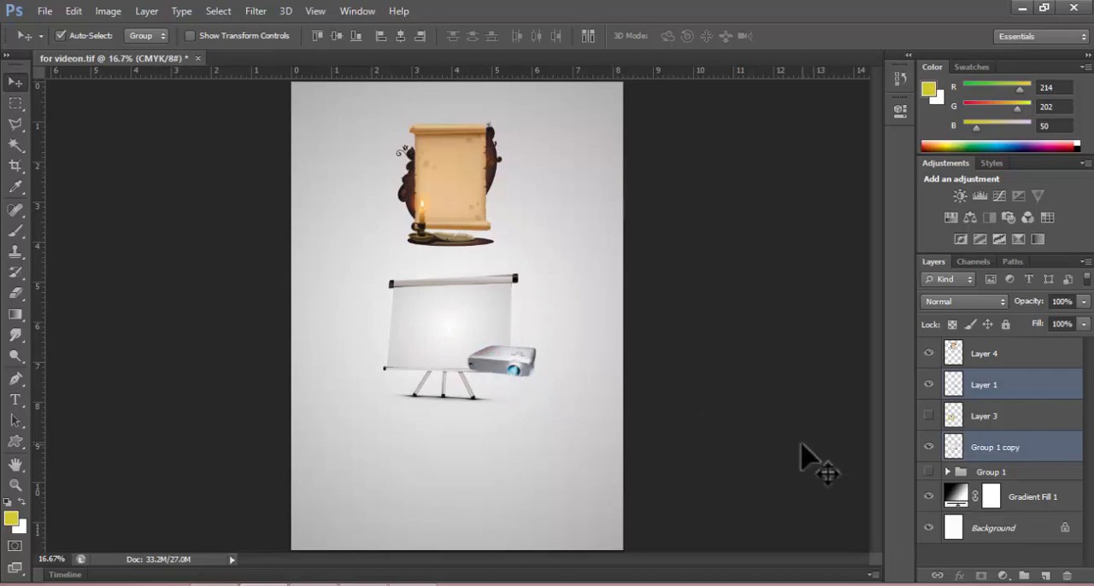
key(ctrl+g)
drag(435, 361, 409, 387)
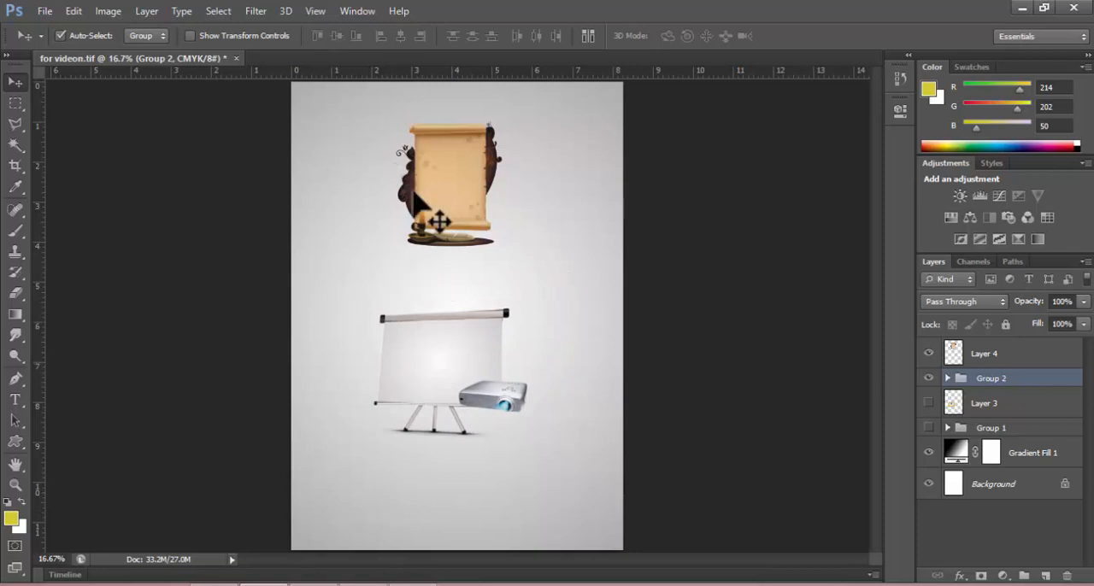
drag(431, 356, 456, 338)
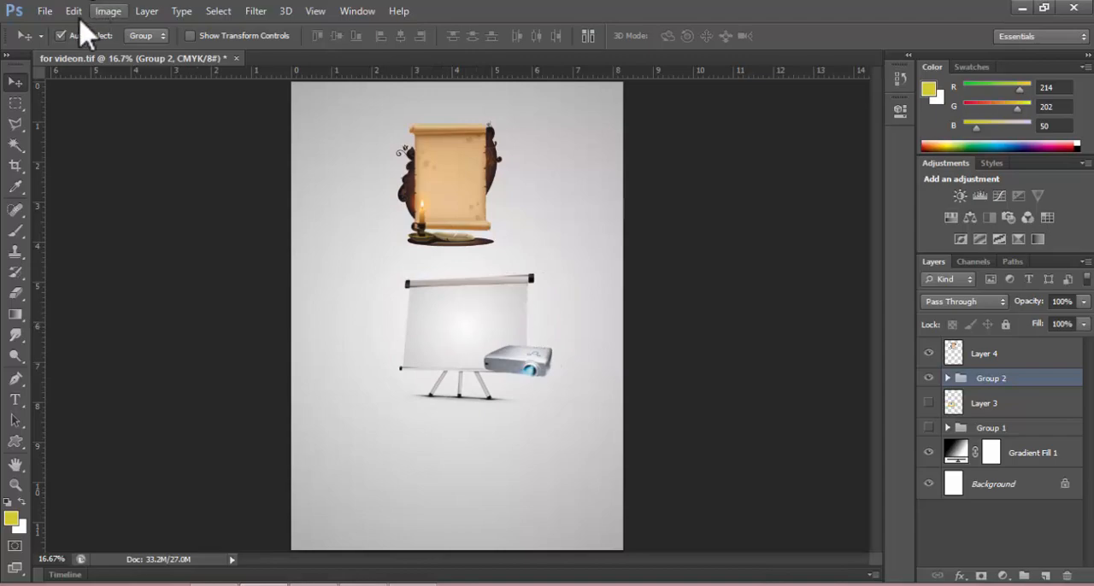
Review the Save As format choices for the document with the grouped artwork, and cancel without saving.
click(44, 10)
click(79, 204)
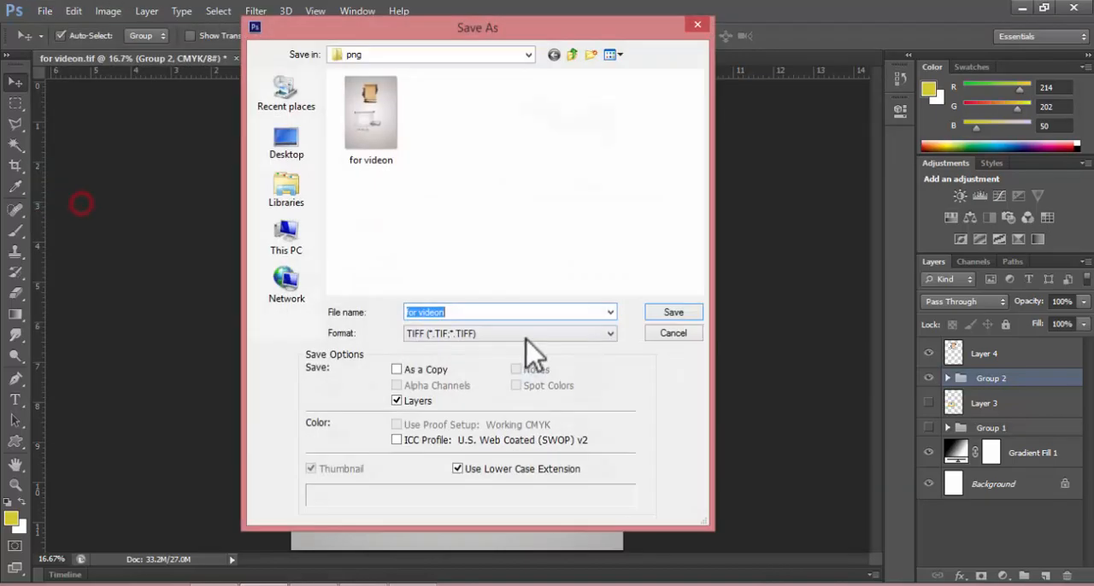
click(501, 318)
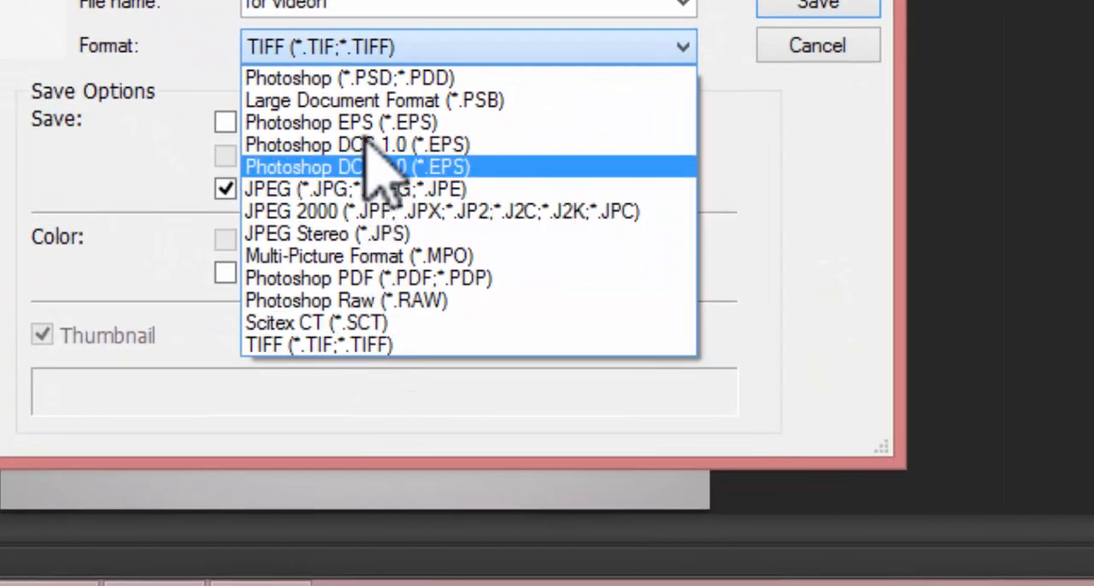
click(817, 45)
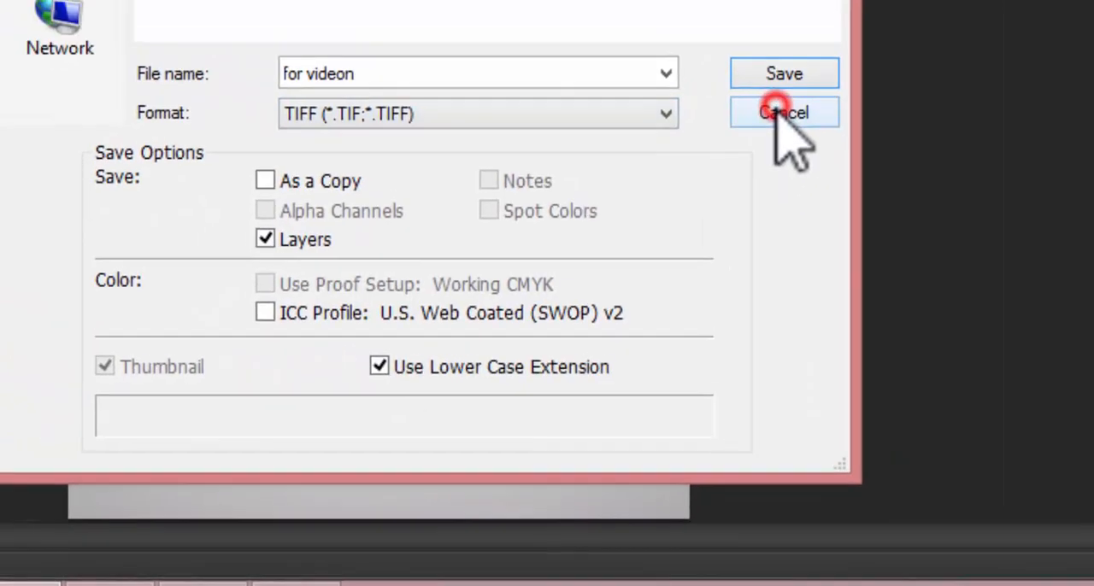
click(817, 45)
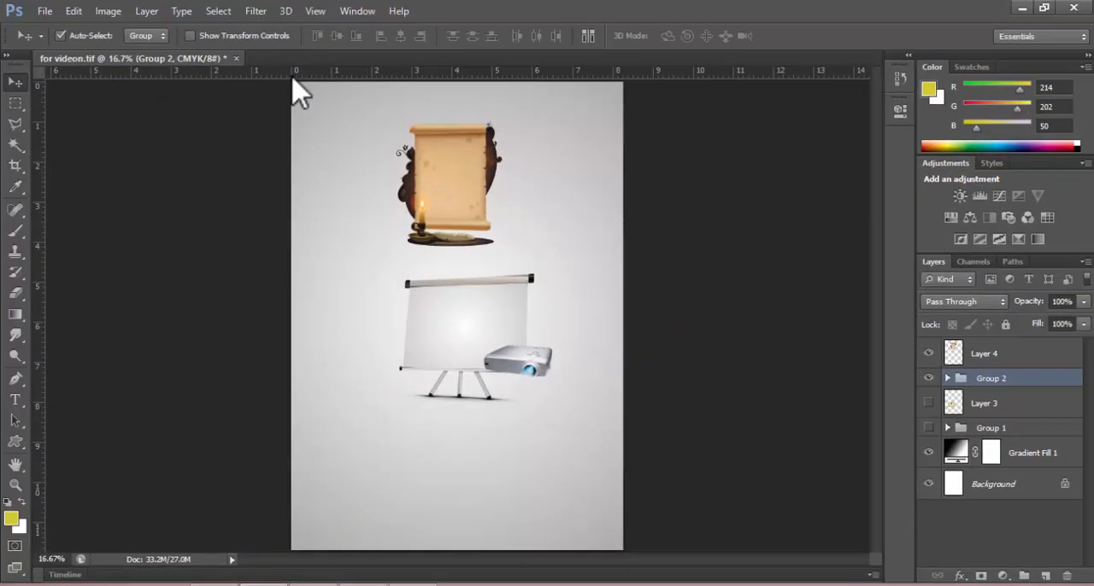
Create a new A4 document from the International Paper preset with Transparent background contents.
key(ctrl+n)
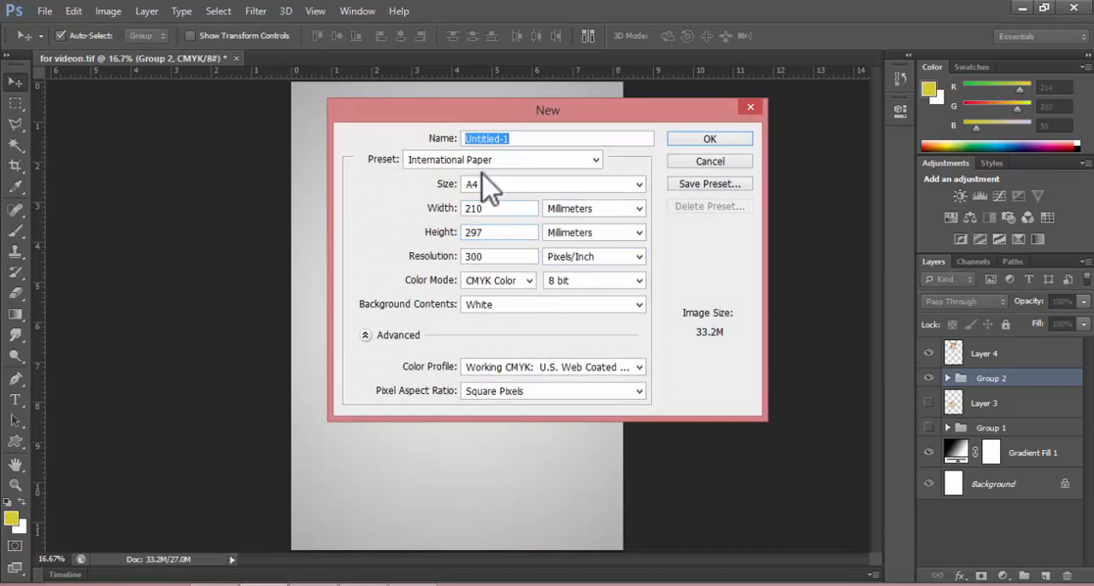
click(523, 160)
click(456, 241)
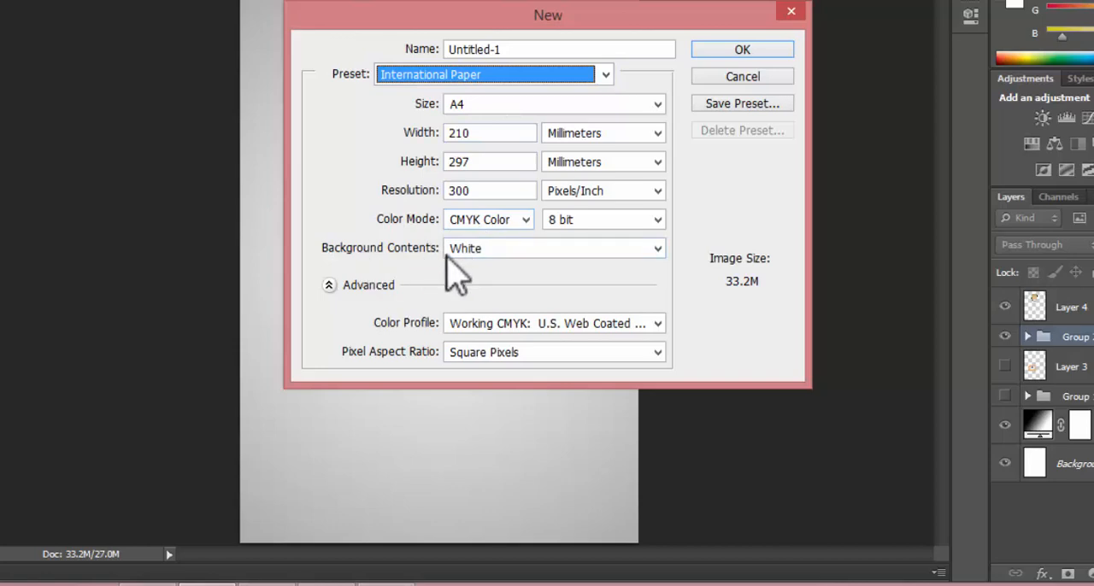
click(486, 248)
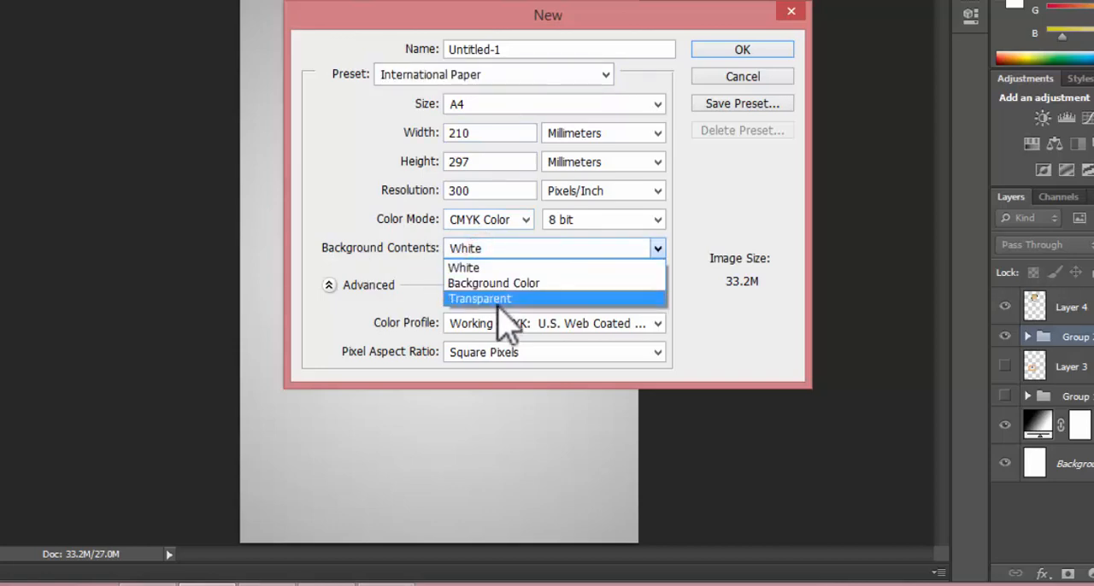
click(495, 299)
click(742, 52)
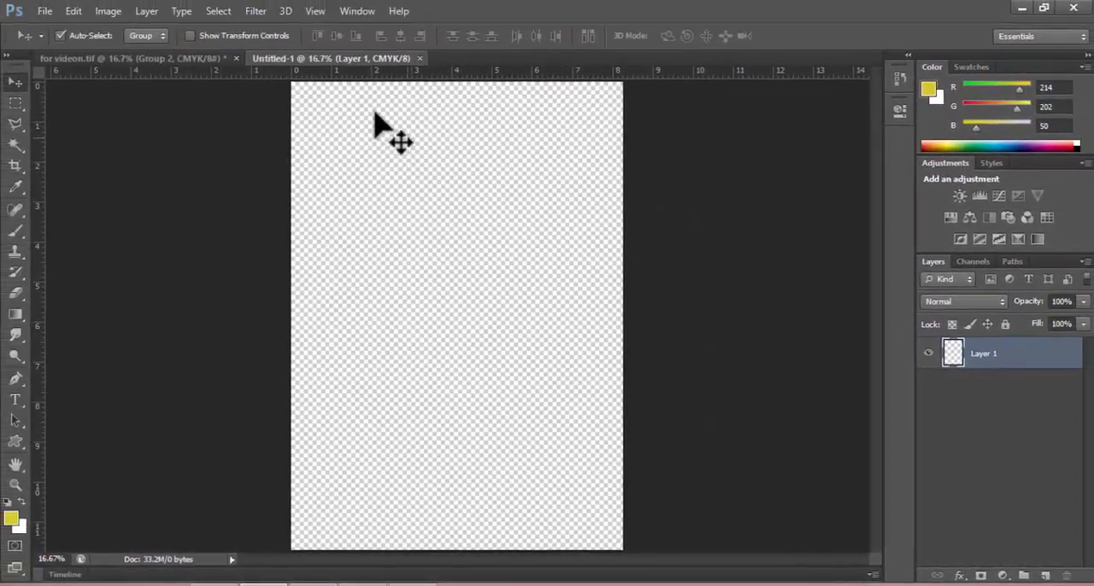
Copy the screen and projector group from for videon.tif into Untitled-1 and position it near the middle of the transparent page.
click(141, 11)
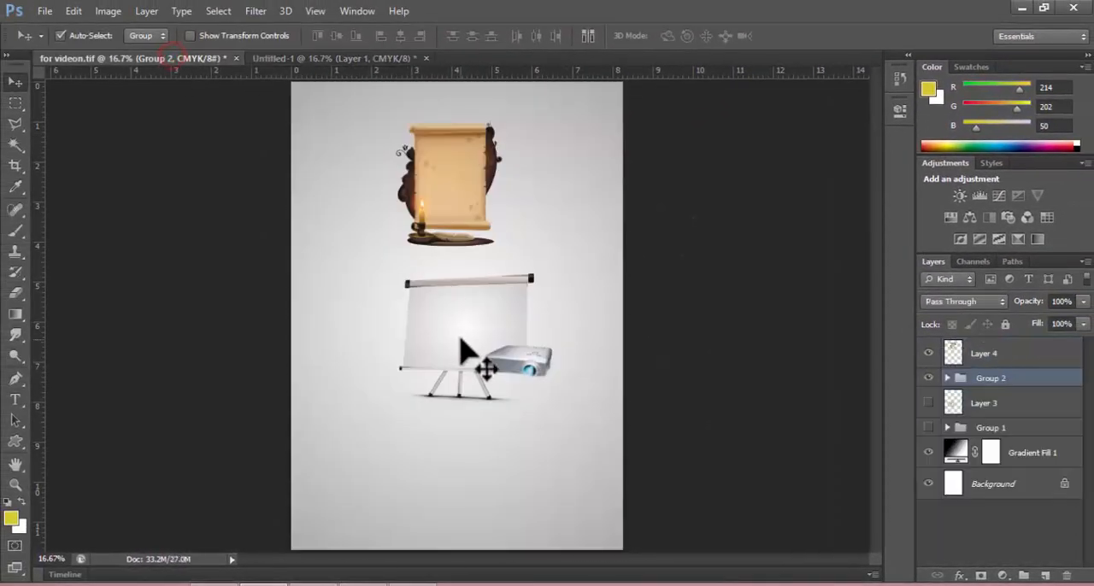
drag(454, 319, 417, 350)
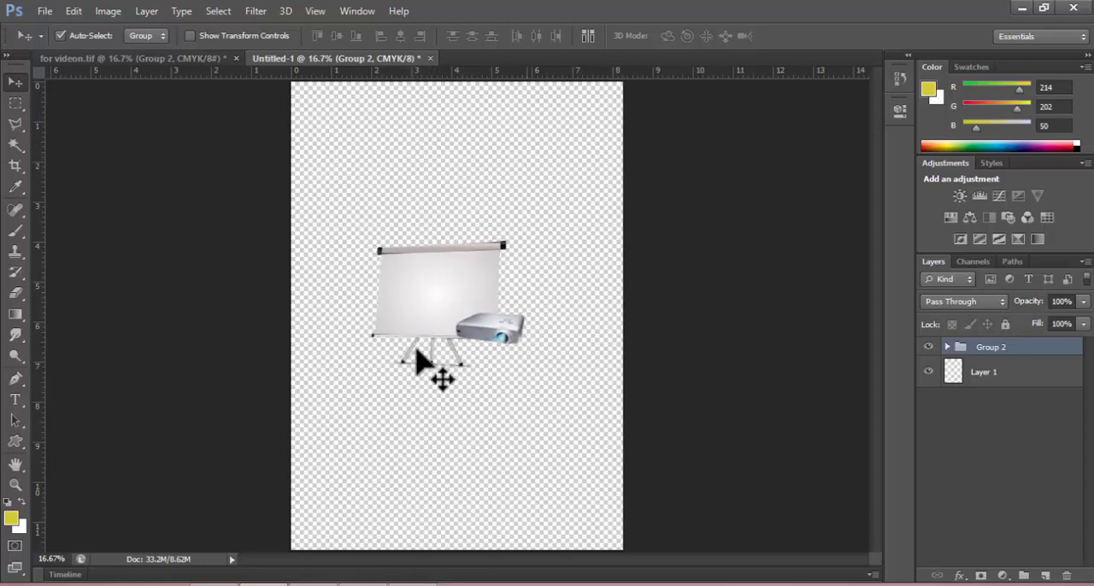
drag(445, 291, 484, 293)
Examine the Save As formats available for the transparent Untitled-1 document, and cancel without saving.
click(45, 10)
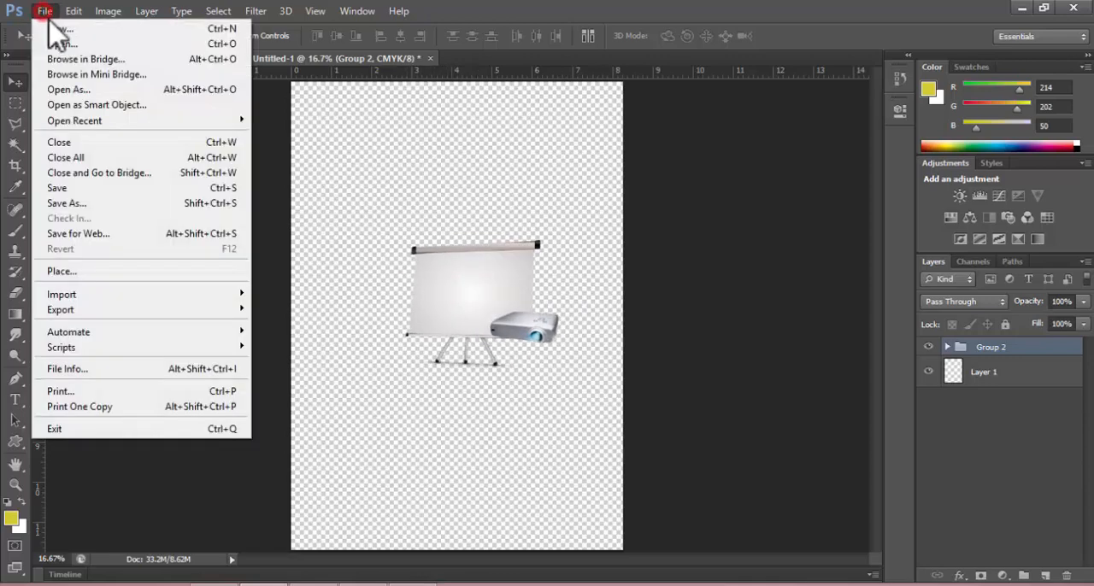
click(83, 210)
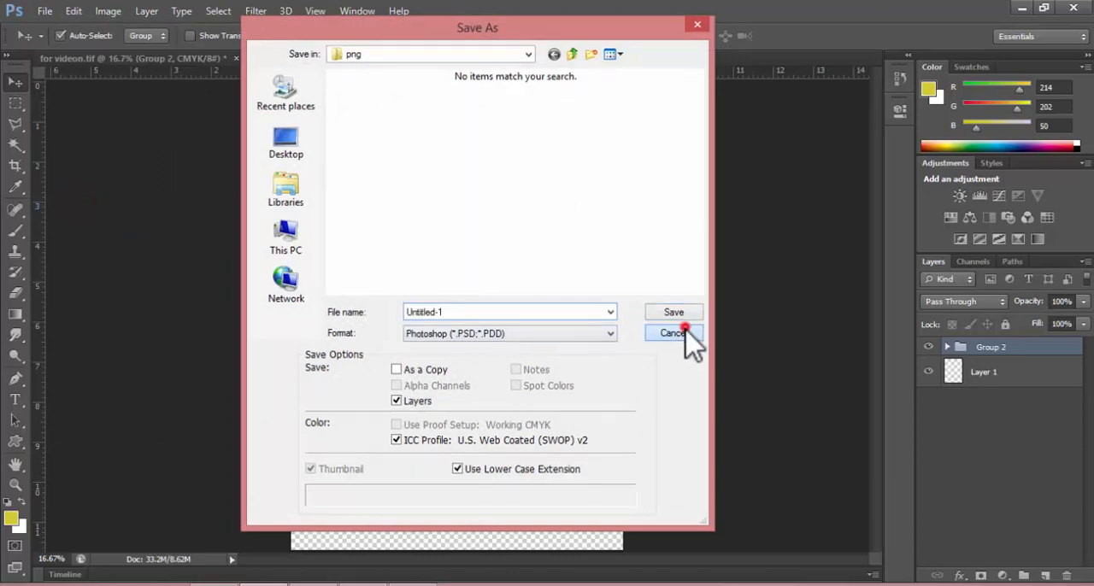
click(672, 334)
click(44, 10)
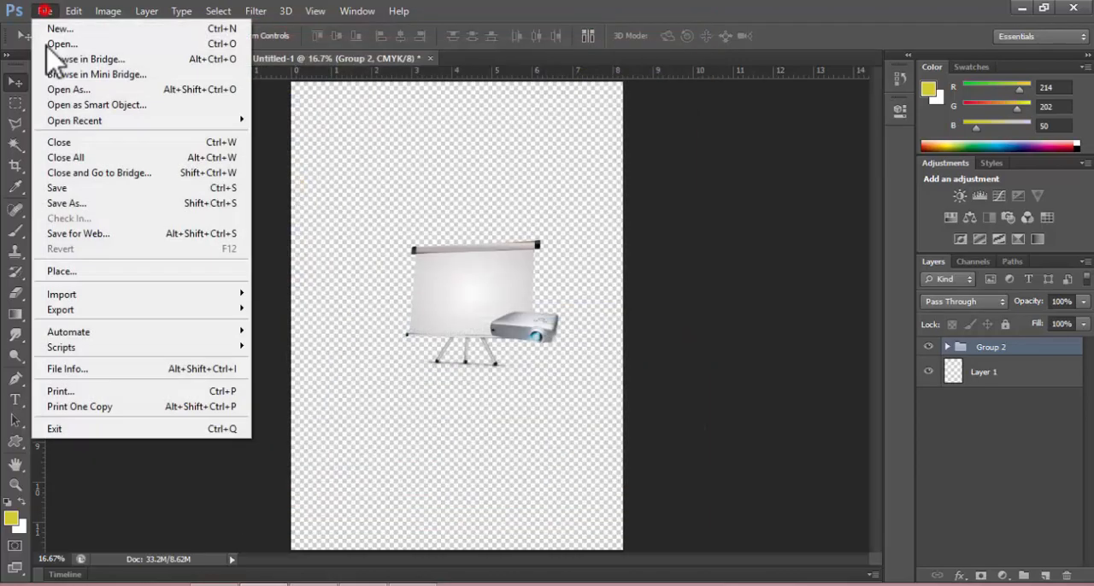
click(74, 205)
click(582, 336)
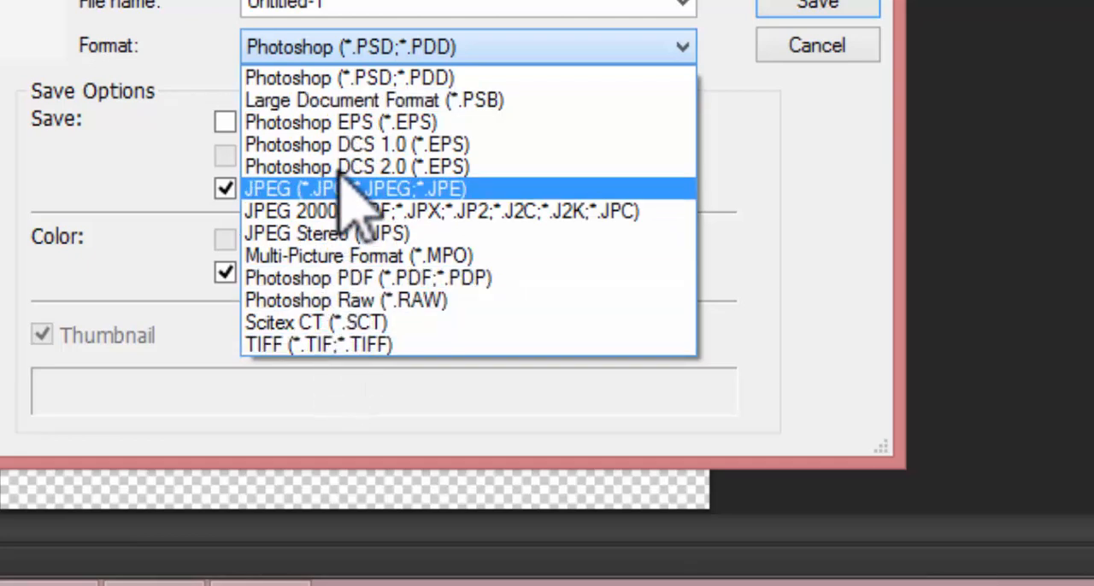
click(806, 42)
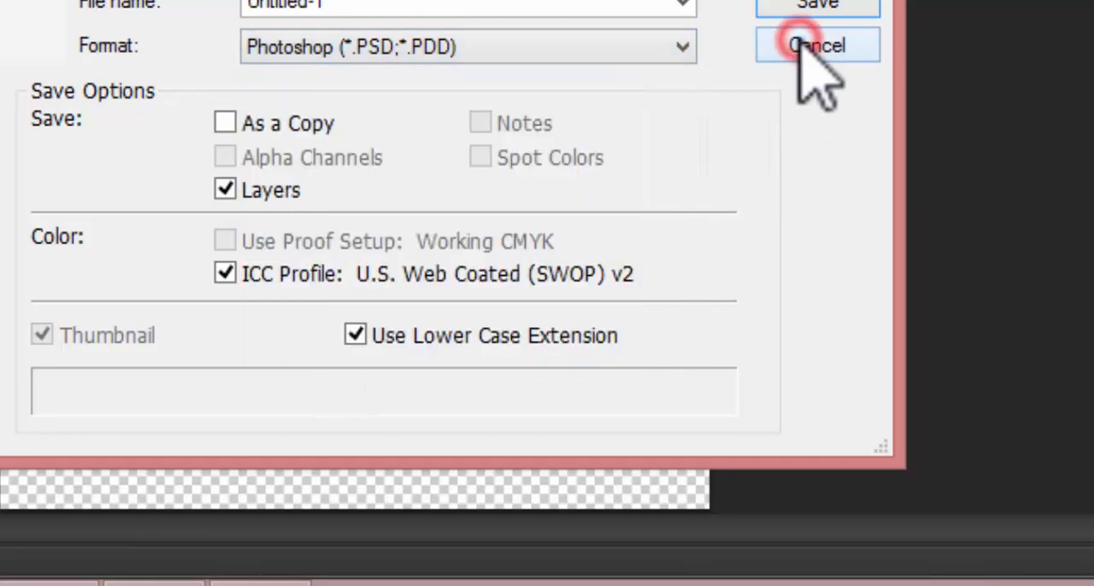
click(806, 43)
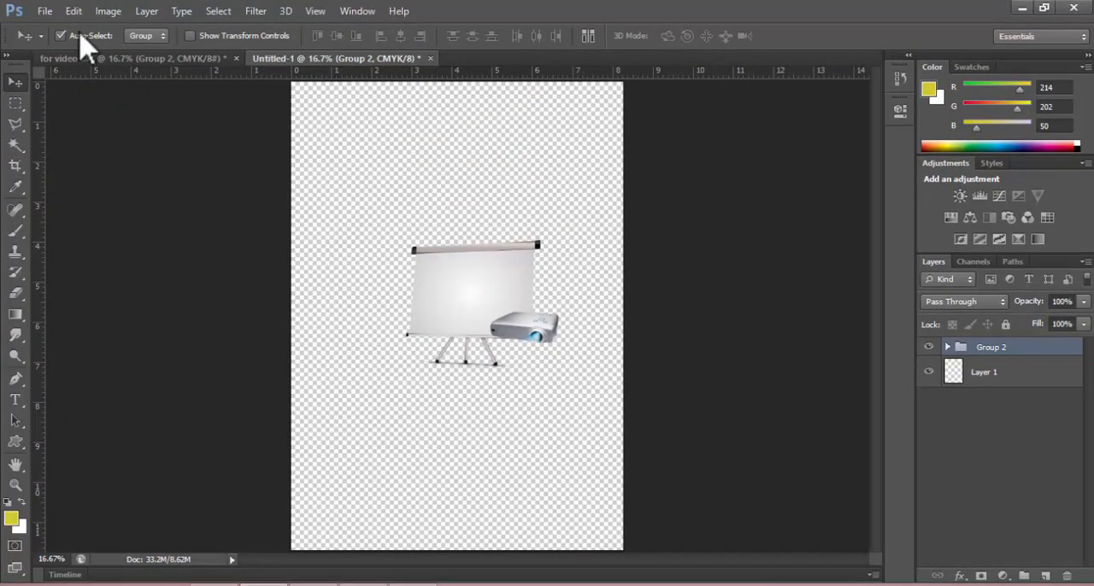
Create a new 209.97 × 297.01 mm, 300 ppi document in RGB Color mode with Transparent background contents and the sRGB IEC61966-2.1 color profile.
click(42, 11)
click(52, 30)
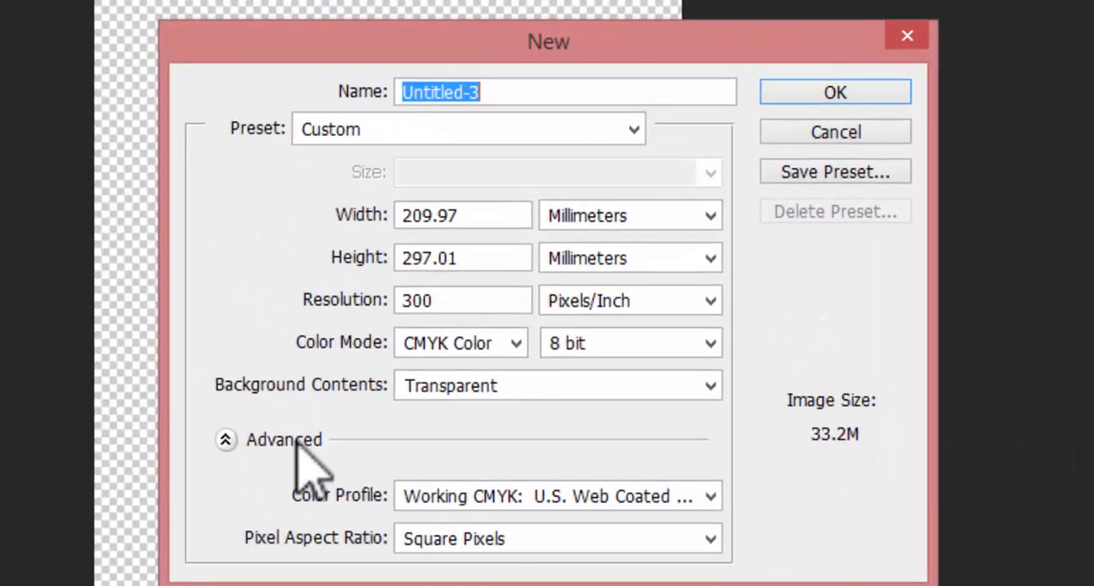
click(403, 334)
click(224, 439)
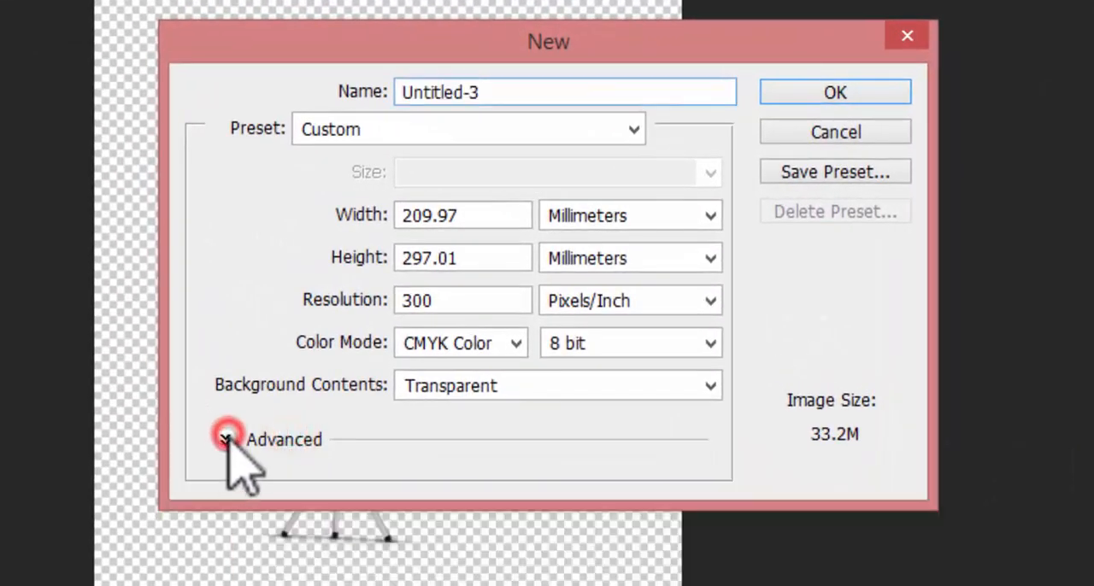
click(225, 440)
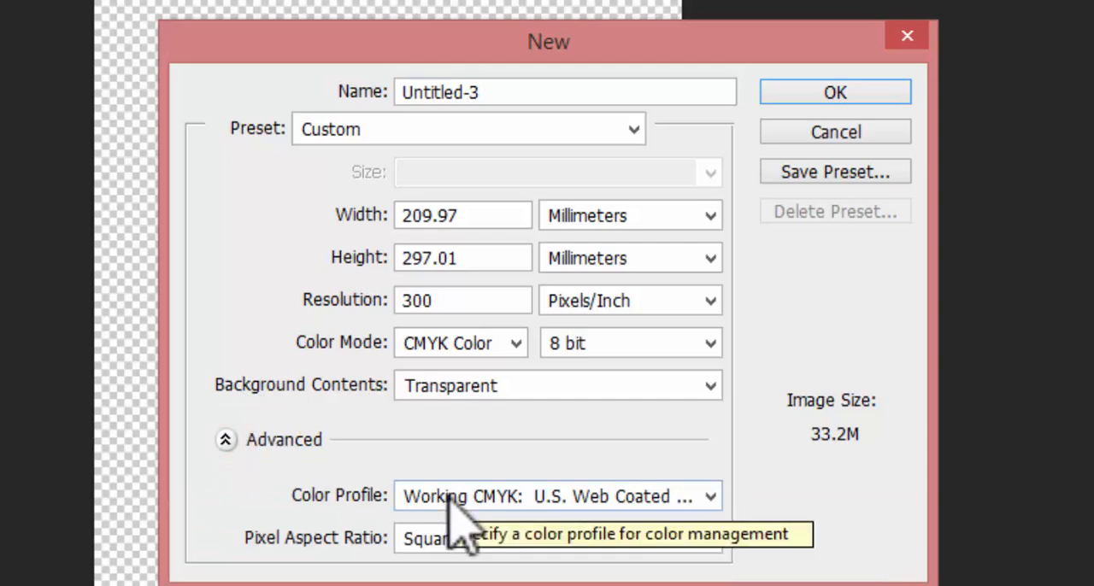
click(457, 337)
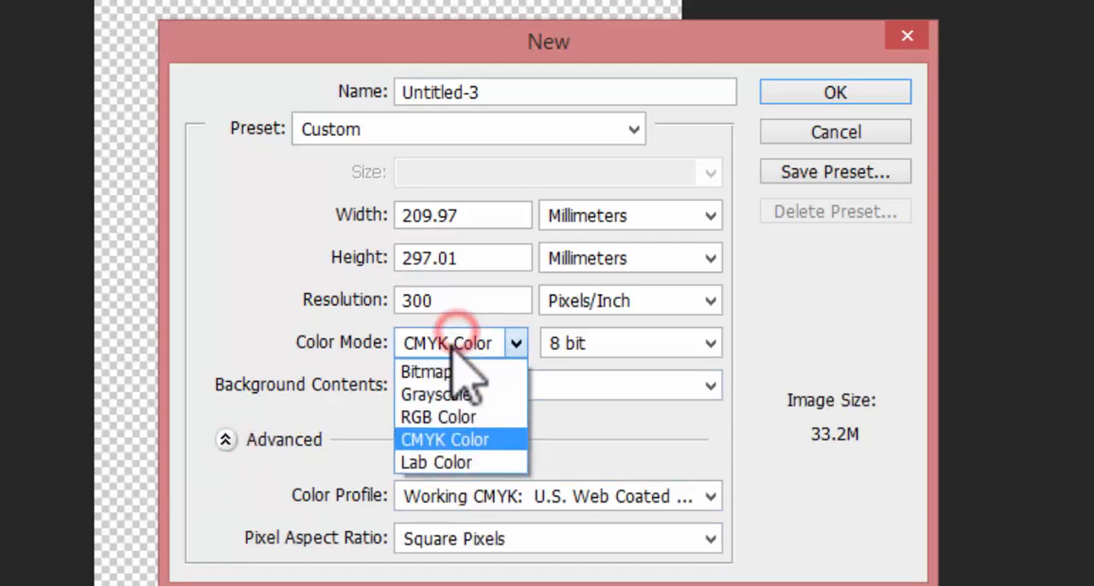
click(443, 418)
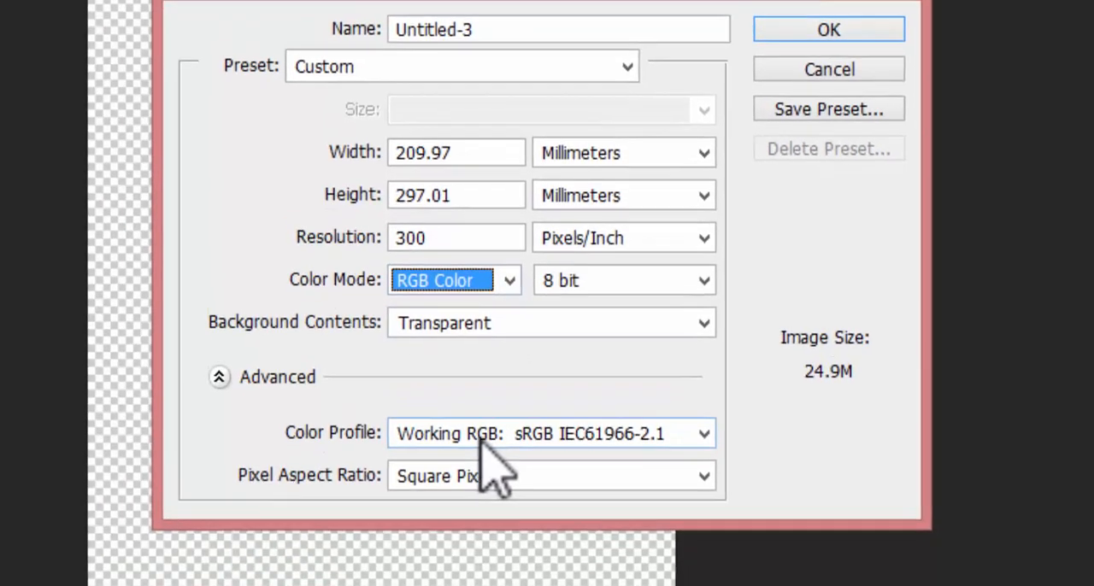
click(482, 436)
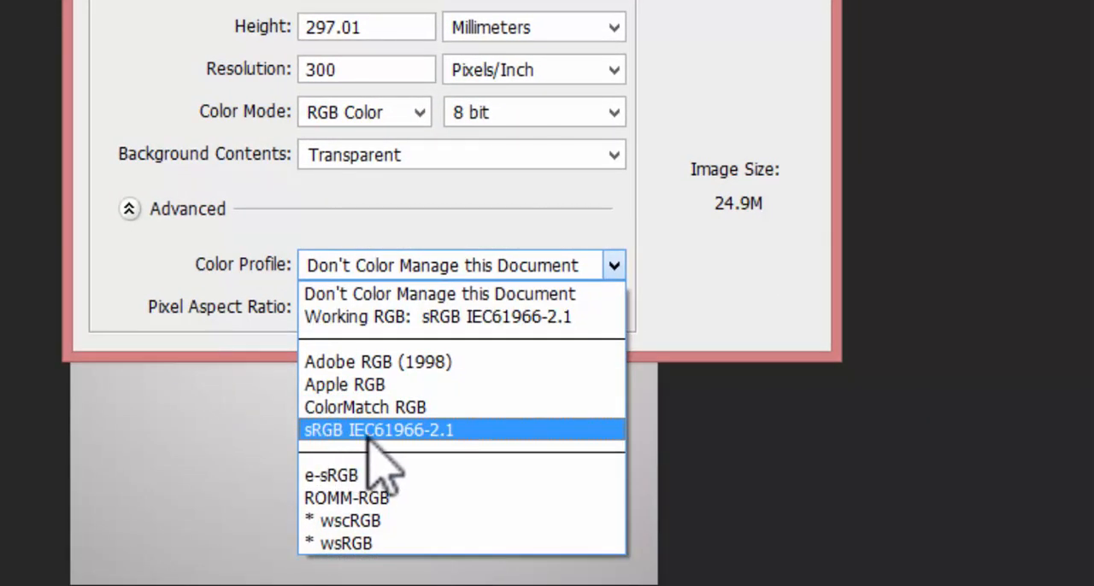
click(370, 432)
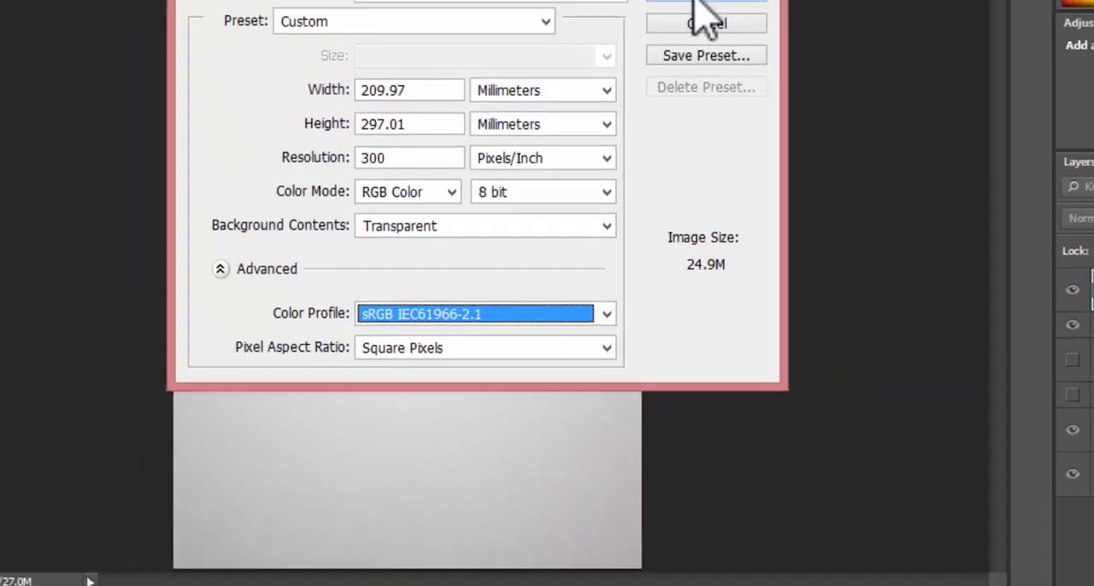
click(697, 2)
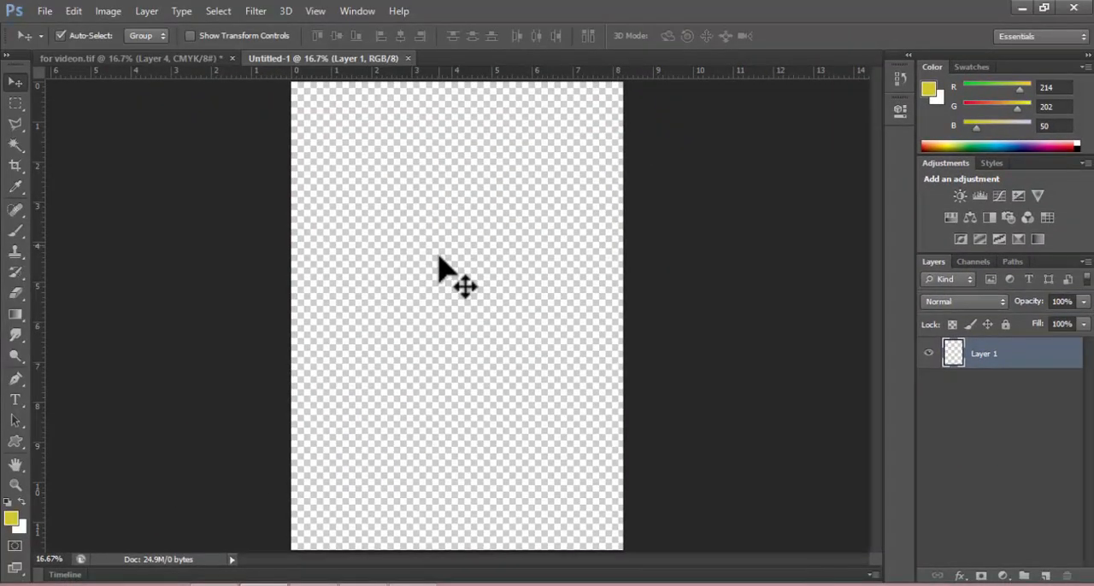
Copy the scroll and candle artwork from for videon.tif into Untitled-1, scale it to about 260%, and place it near the page's middle.
click(183, 61)
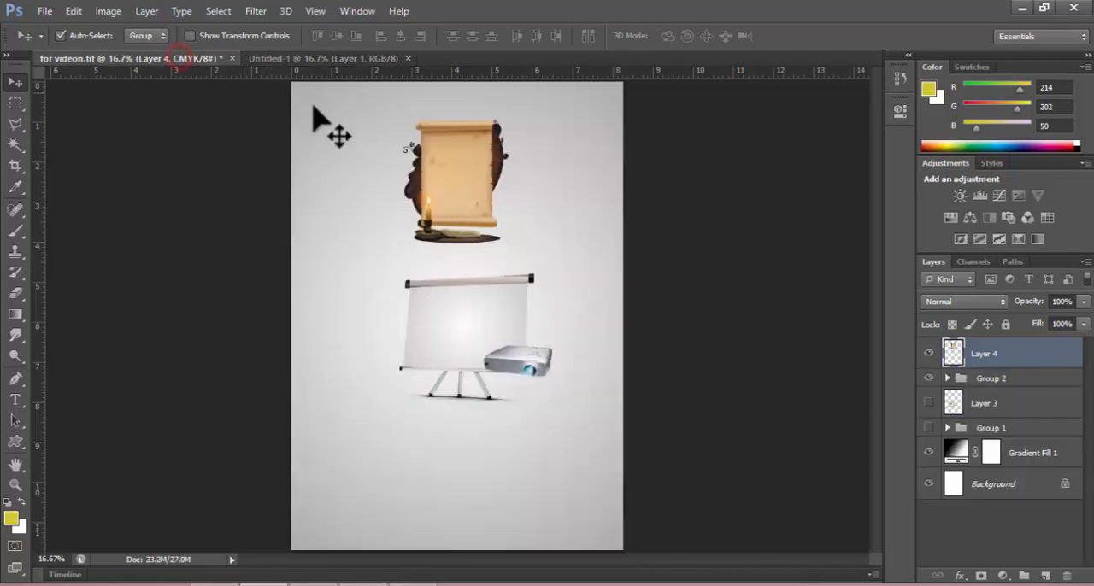
drag(493, 213, 453, 331)
key(ctrl+t)
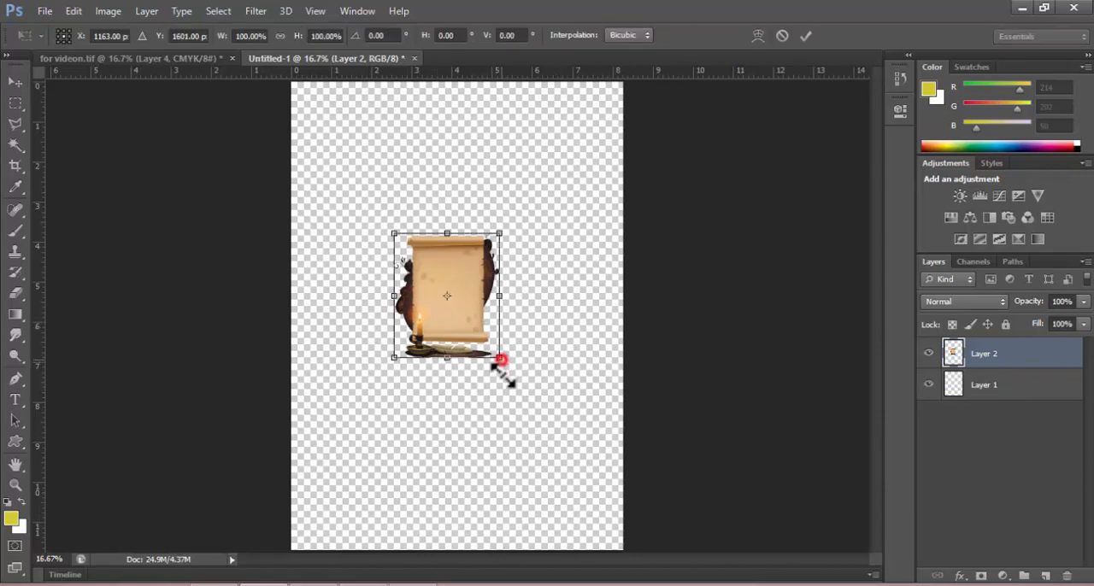
drag(500, 360, 585, 459)
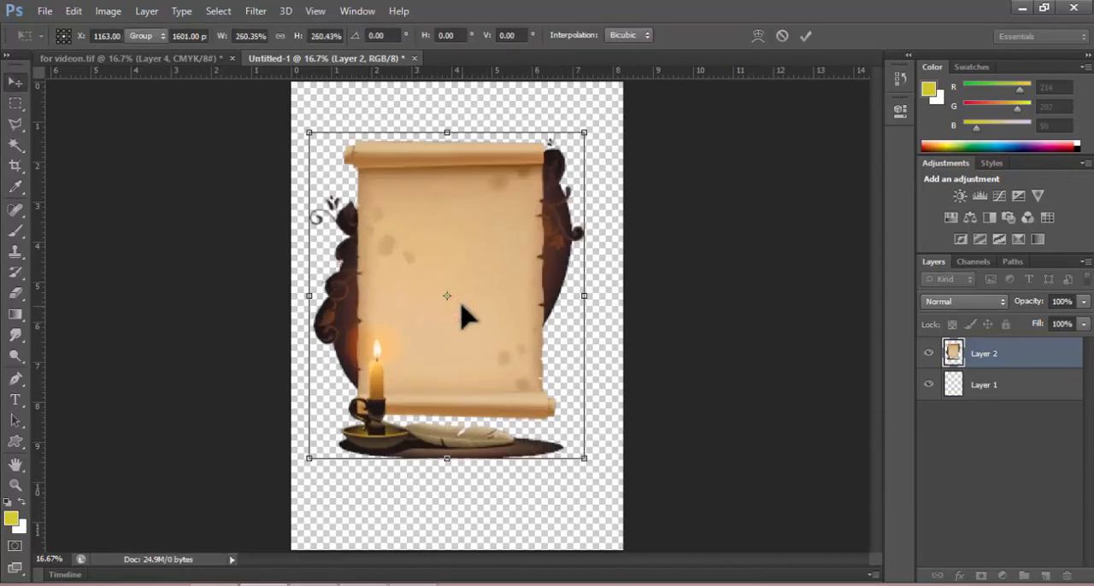
key(Return)
drag(452, 296, 481, 330)
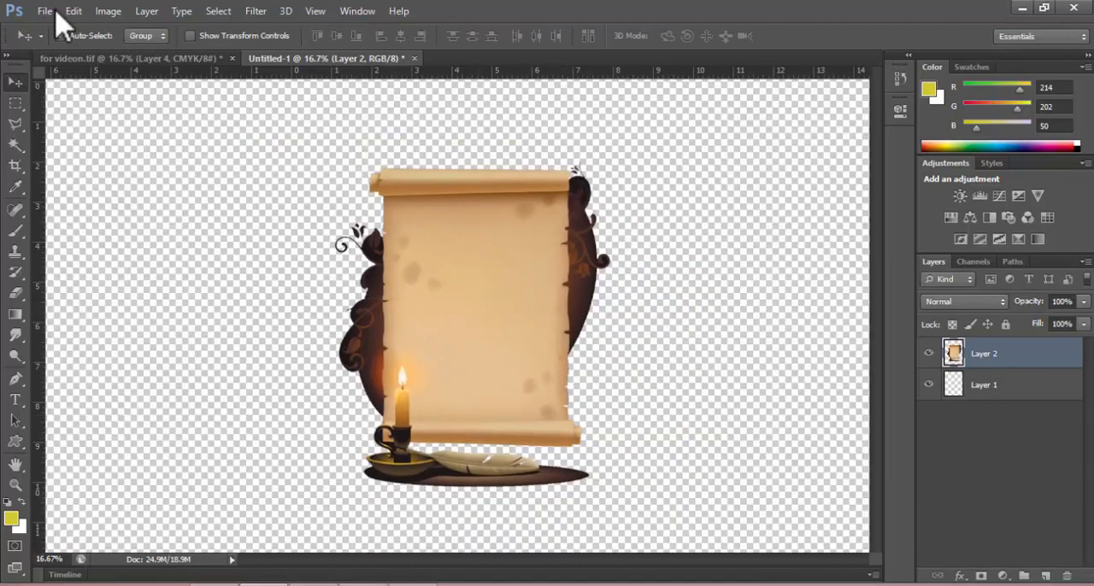
Examine the Save As formats for the RGB document, choose PNG to review its options, and cancel without saving.
click(45, 11)
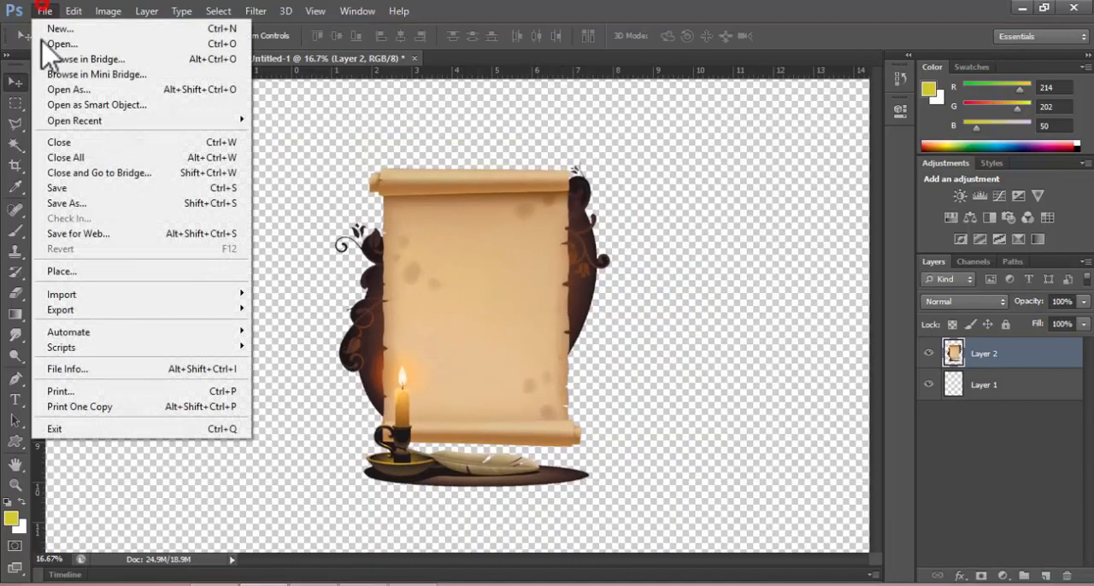
click(51, 203)
click(421, 188)
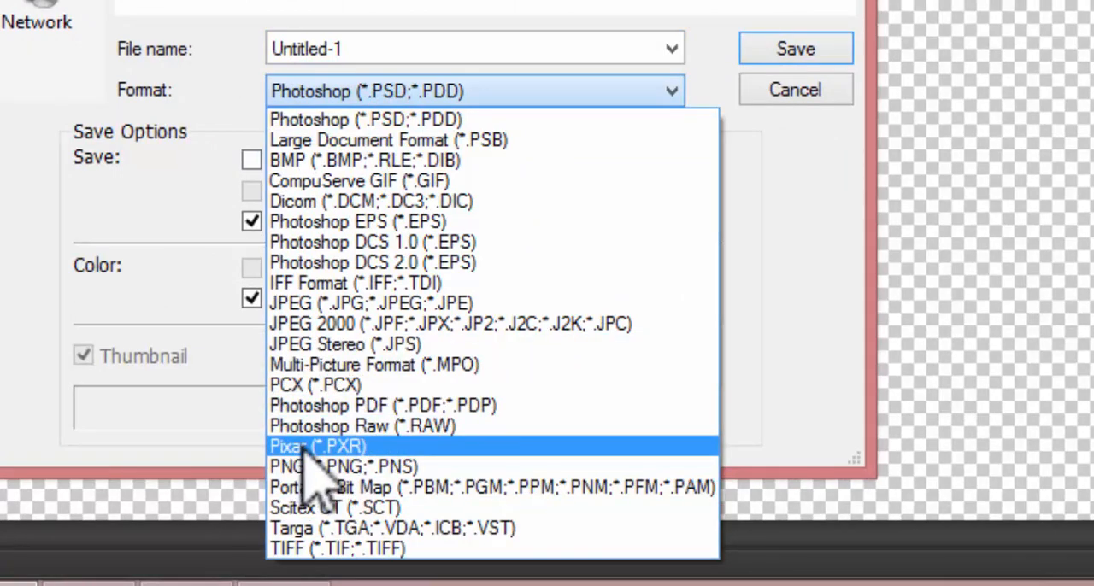
click(368, 466)
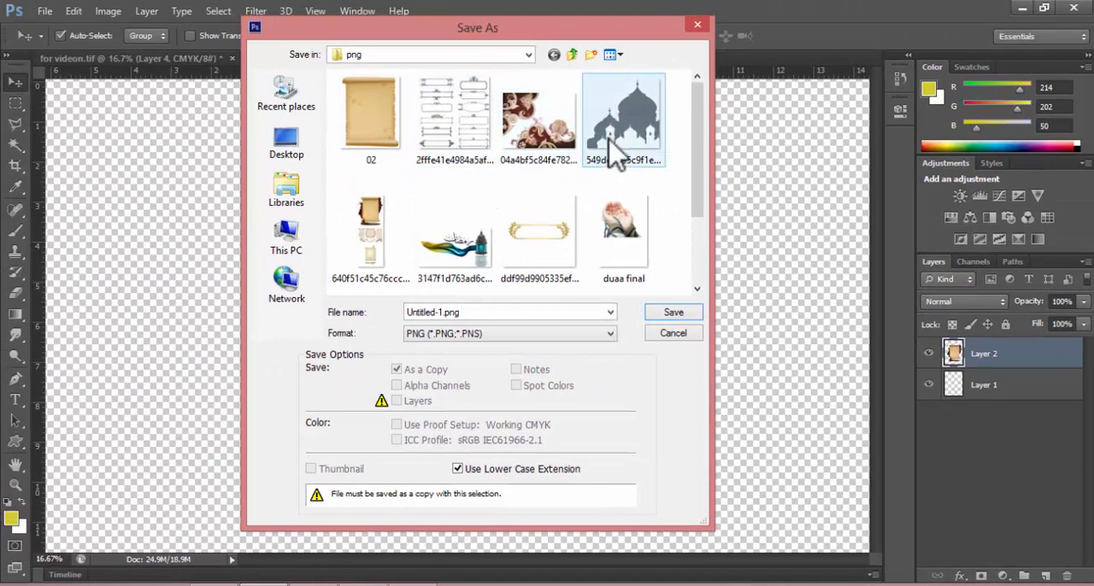
click(620, 122)
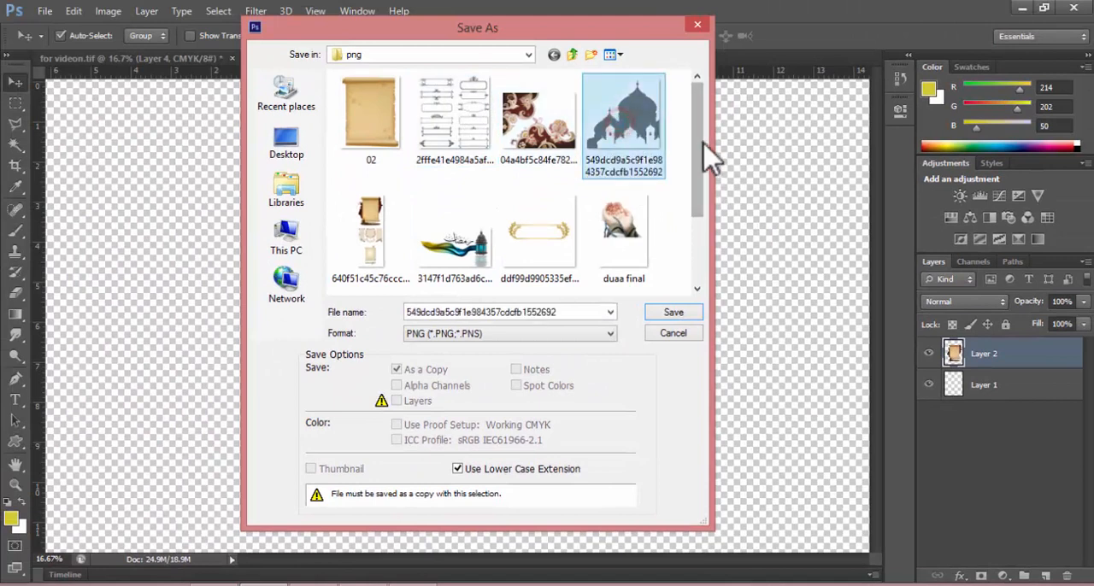
drag(699, 143, 687, 162)
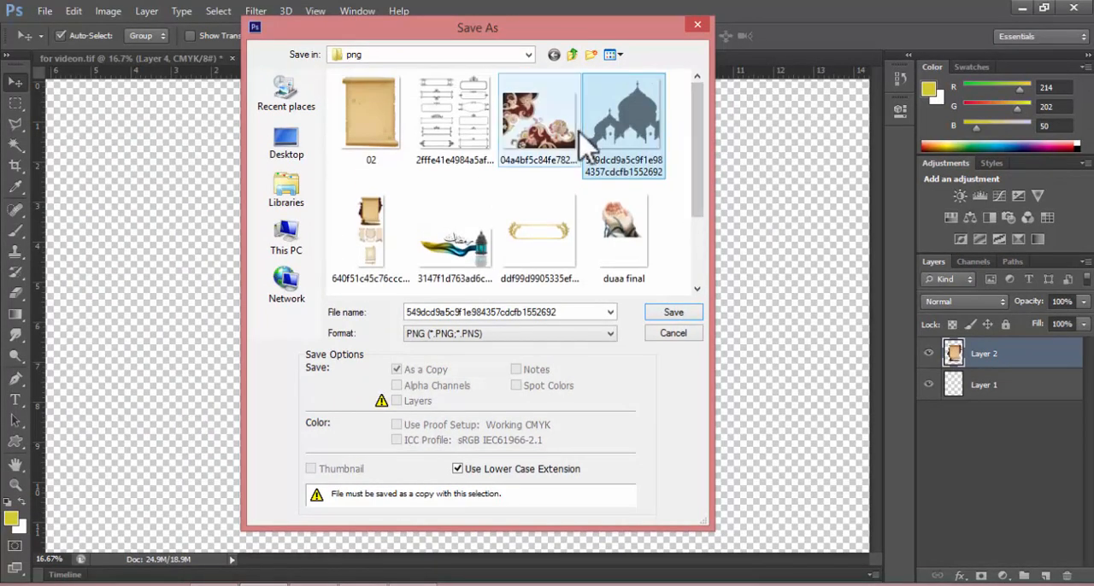
click(680, 336)
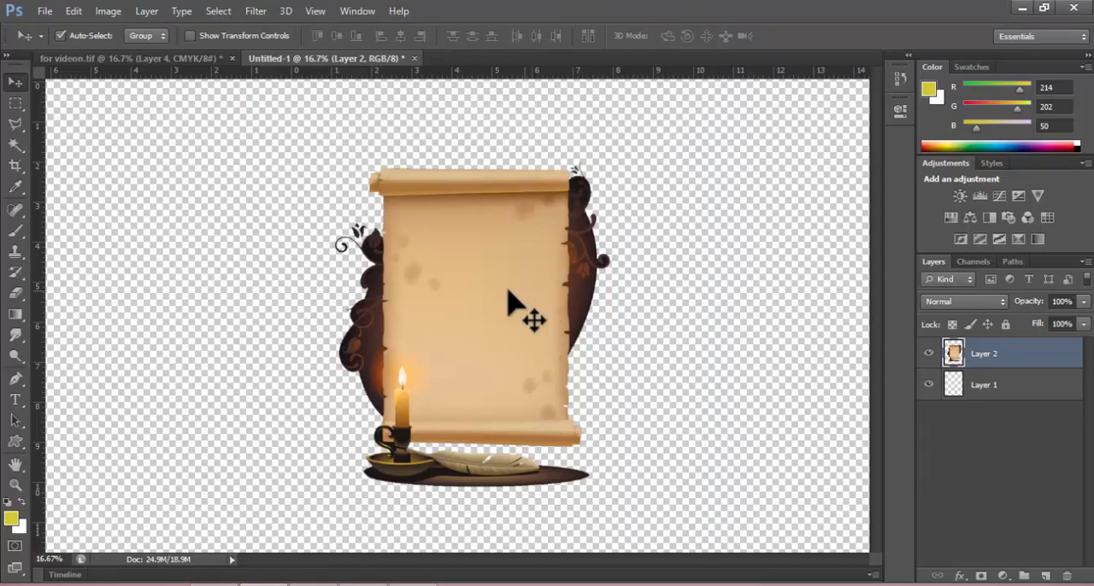
Compare the for videon.tif and Untitled-1 documents, and shift the scroll artwork slightly left on the transparent page.
click(229, 134)
click(216, 59)
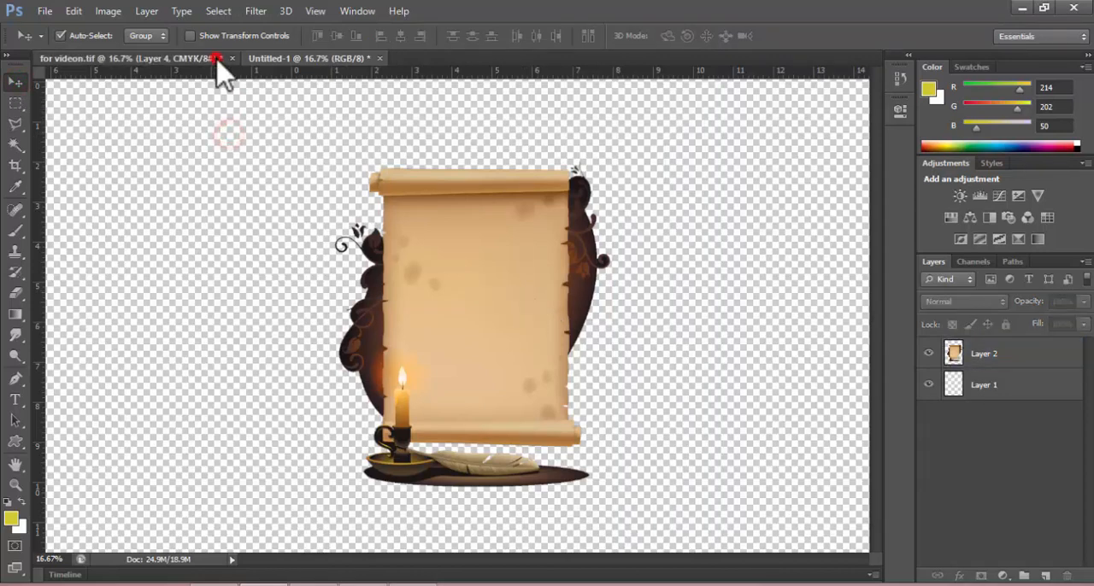
click(266, 56)
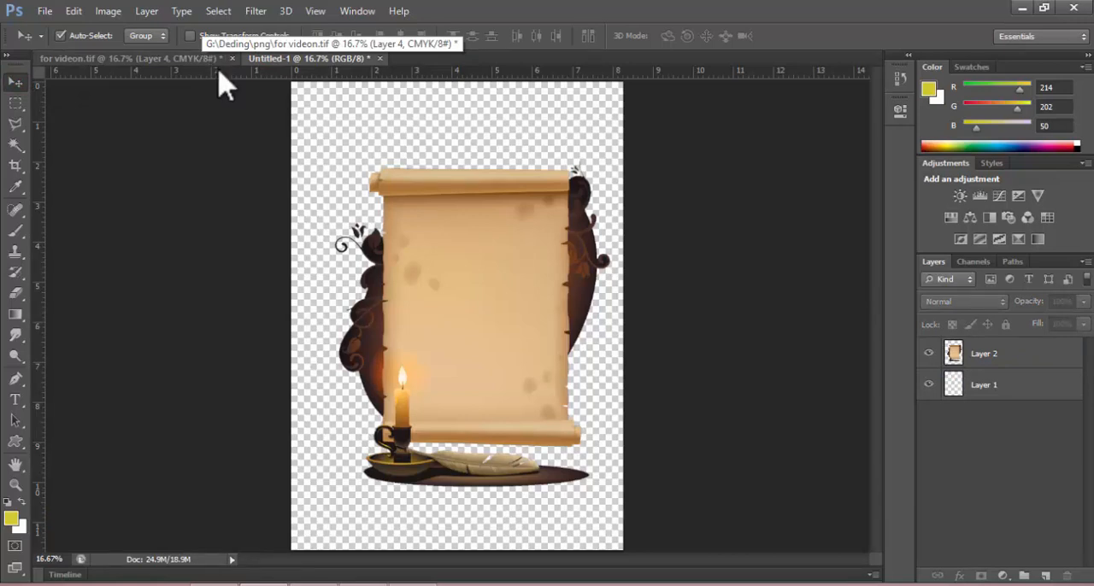
mouse_move(436, 258)
mouse_down()
mouse_move(457, 247)
mouse_move(421, 258)
mouse_up()
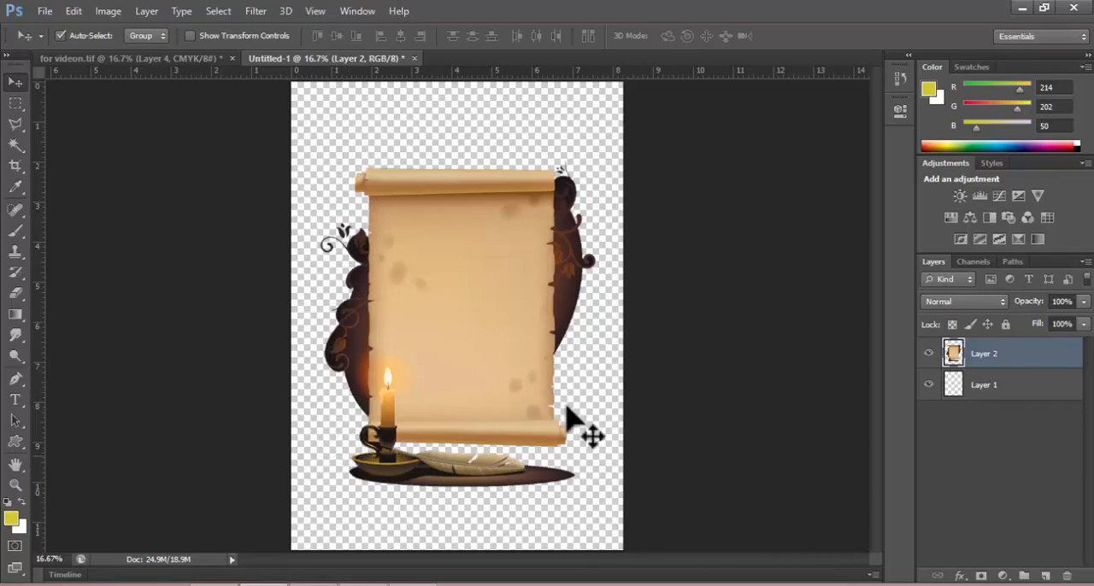
Minimize the Photoshop window to show the desktop.
click(1019, 8)
click(1020, 9)
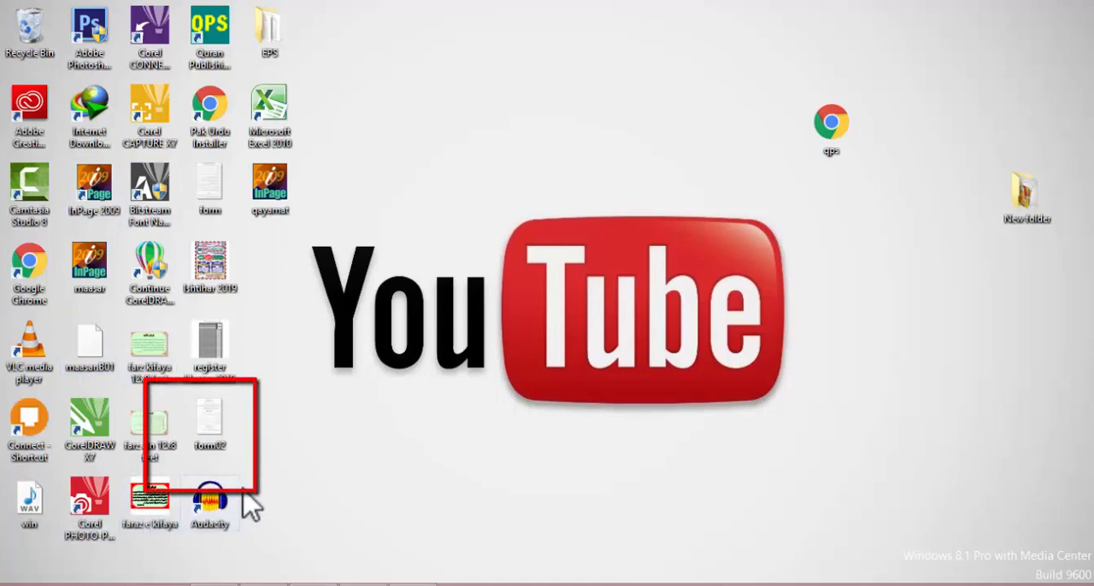
drag(216, 551, 186, 457)
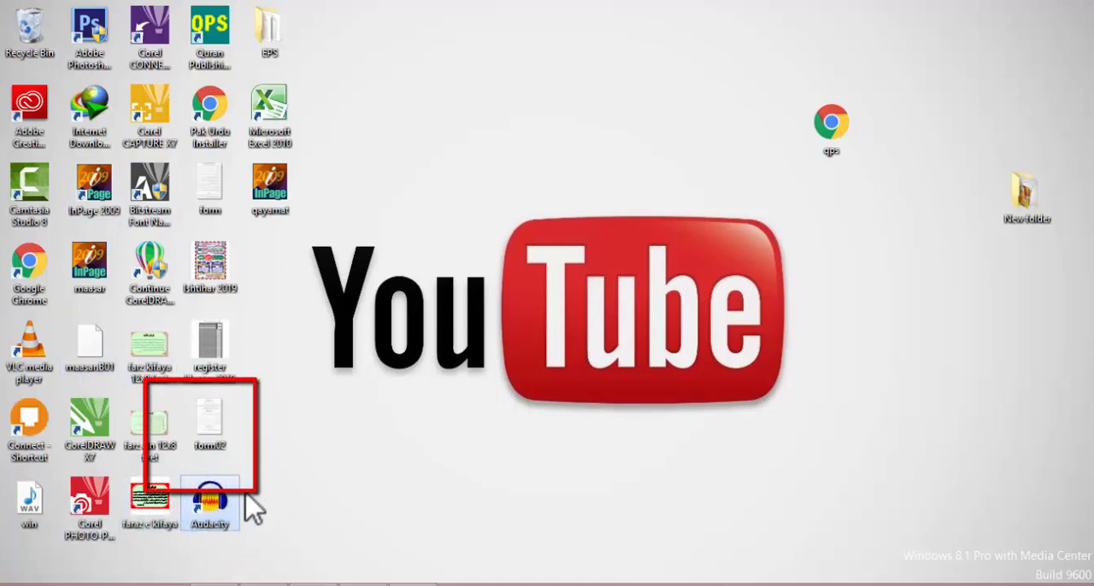